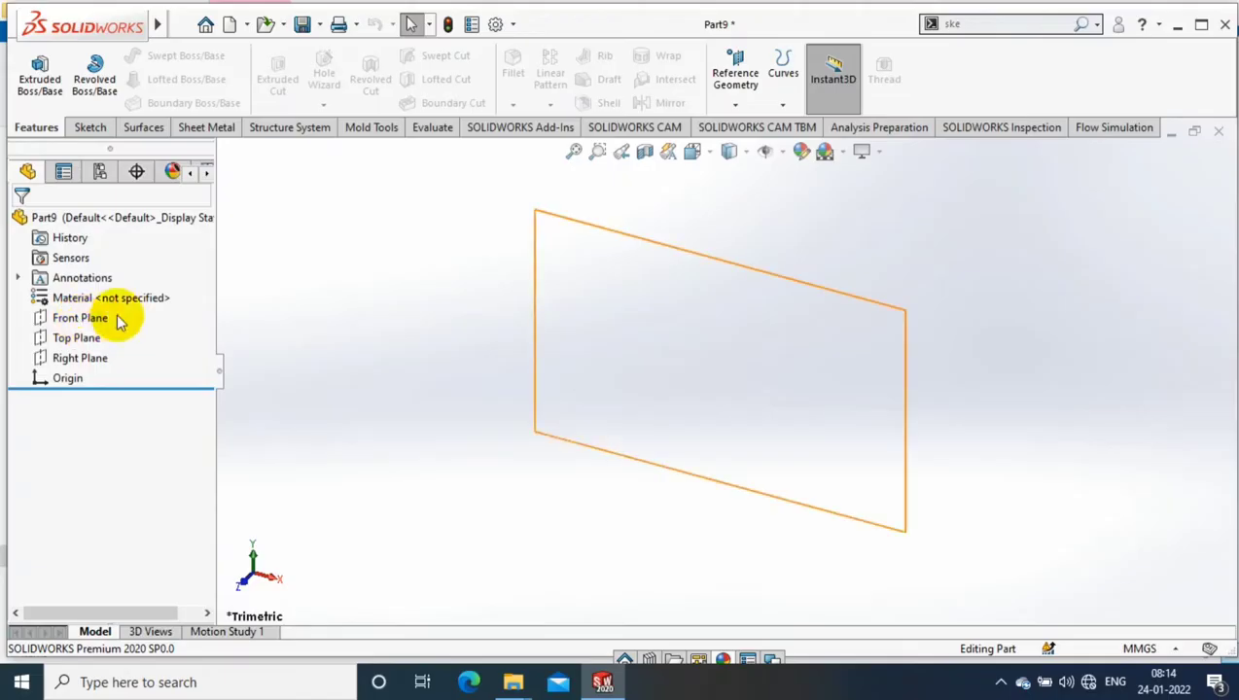
Start a Front Plane sketch and draw a center rectangle from the origin.
{"action": "right_click", "coordinate": [97, 318]}
{"action": "left_click", "coordinate": [20, 82]}
{"action": "left_click", "coordinate": [126, 78]}
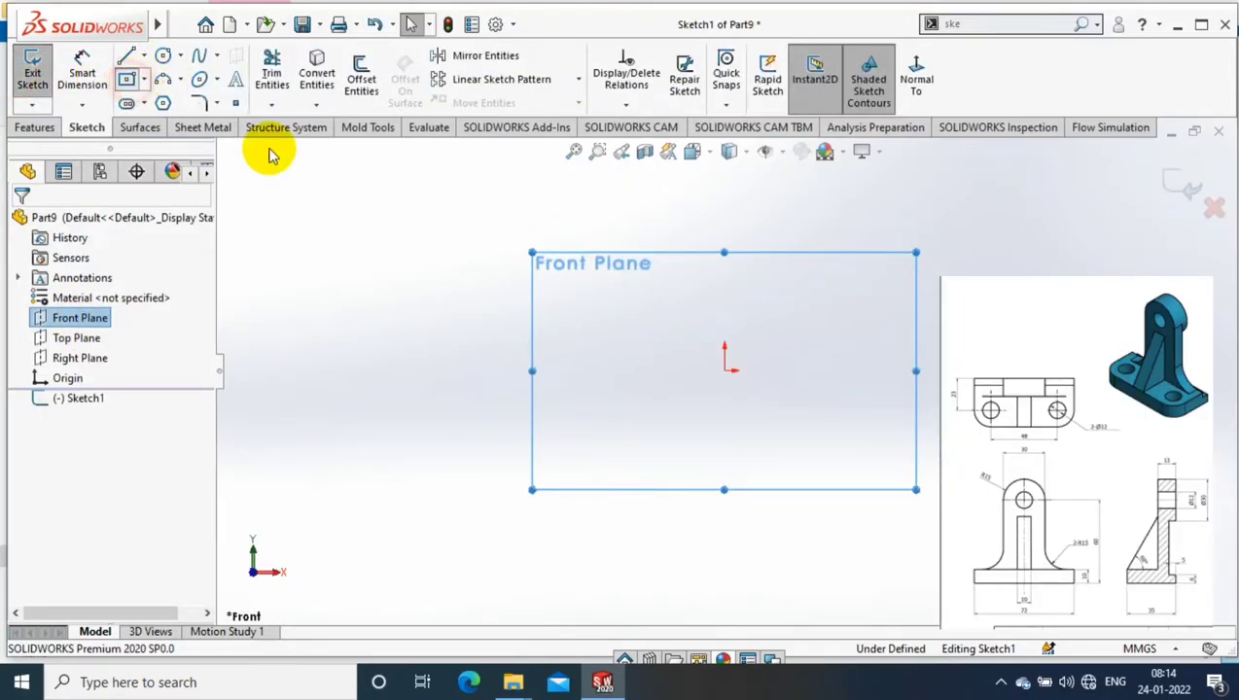
{"action": "left_click", "coordinate": [725, 371]}
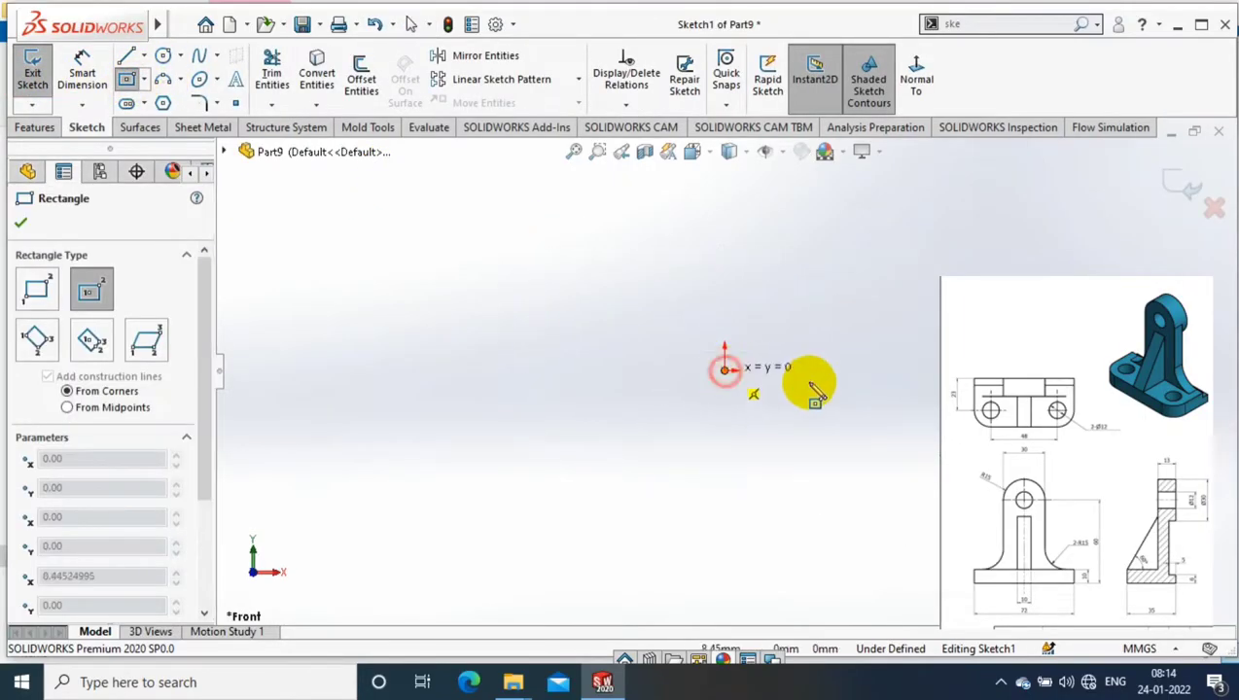
{"action": "left_click", "coordinate": [934, 392]}
Dimension the base rectangle to 10 mm high and 72 mm wide.
{"action": "left_click", "coordinate": [83, 76]}
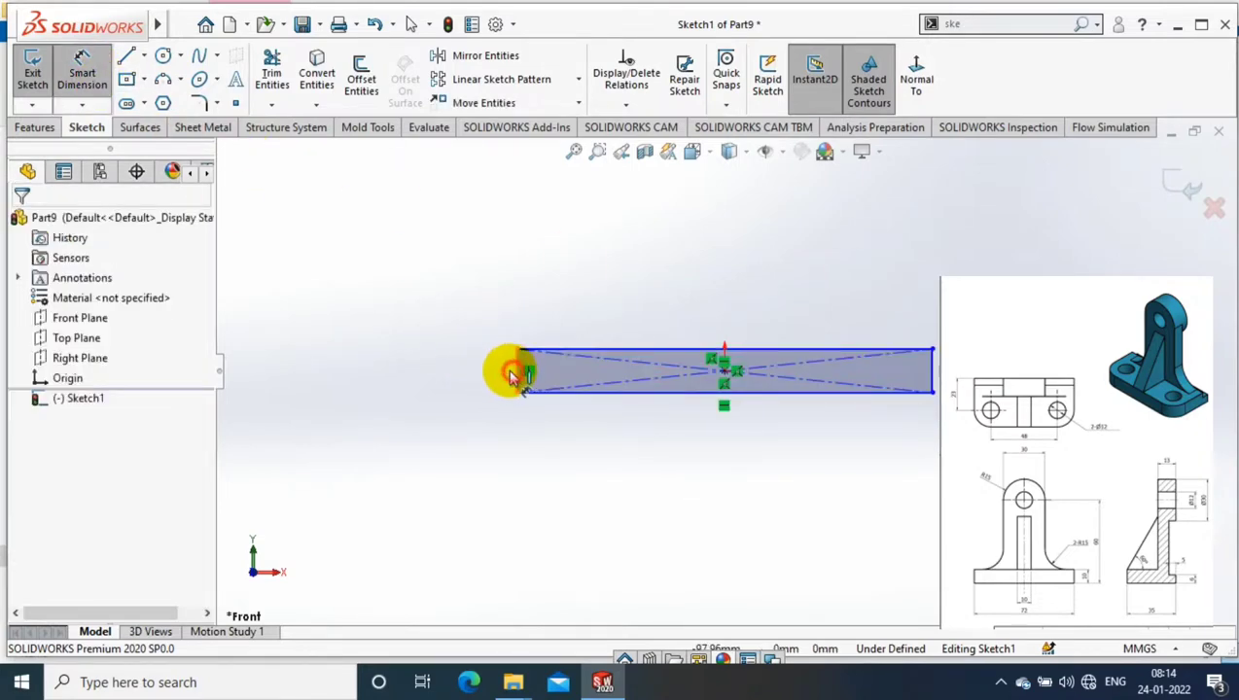
{"action": "left_click", "coordinate": [515, 376]}
{"action": "type", "text": "10"}
{"action": "key", "text": "Return"}
{"action": "left_click", "coordinate": [598, 349]}
{"action": "left_click", "coordinate": [586, 295]}
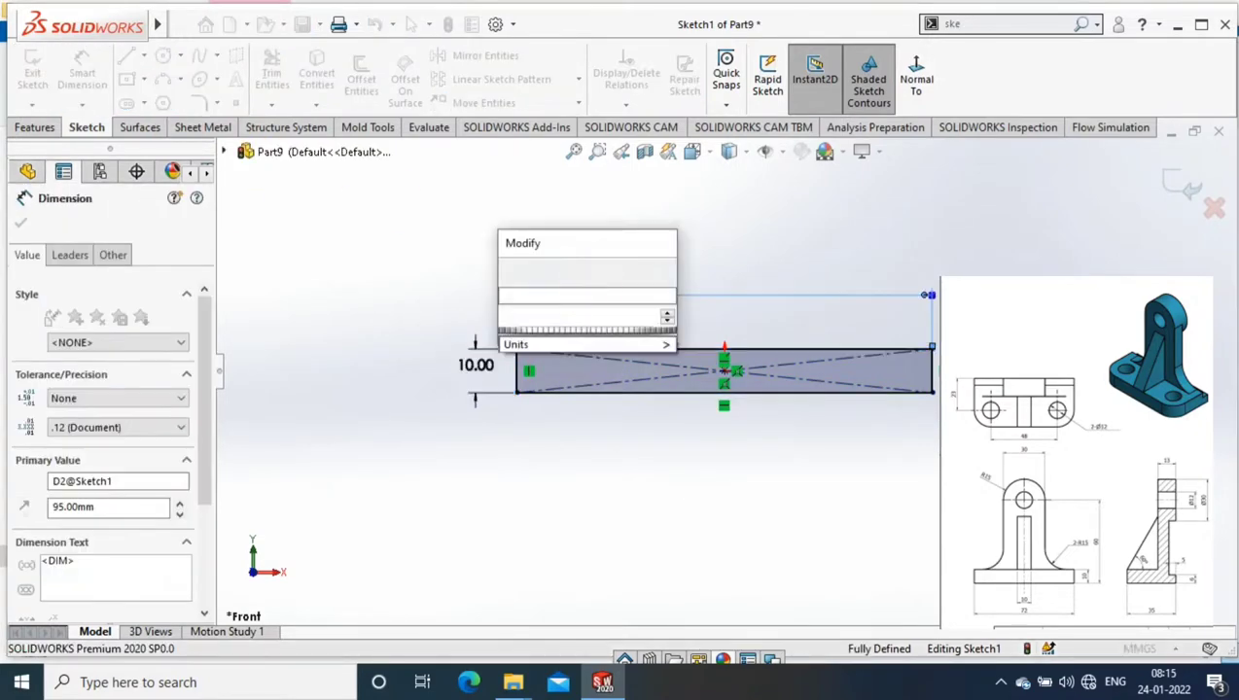
{"action": "key", "text": "Return"}
{"action": "type", "text": "72"}
{"action": "key", "text": "Return"}
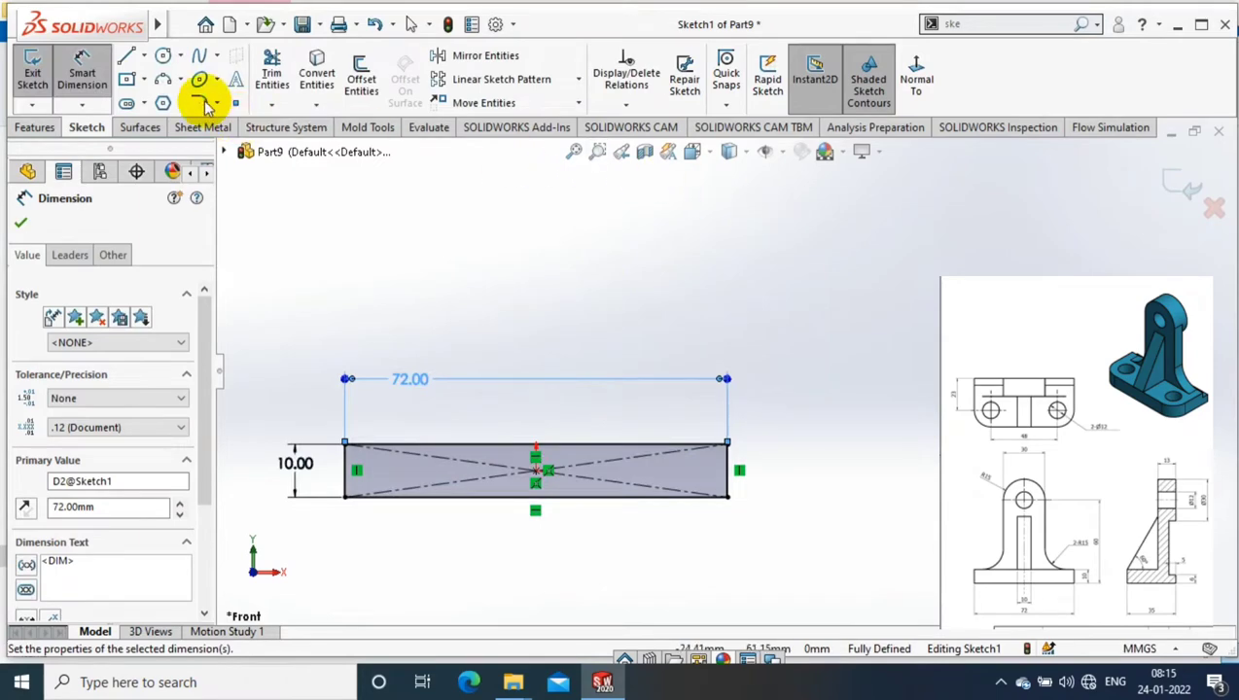
{"action": "left_click", "coordinate": [163, 56]}
Draw a Ø30 circle with its centre 50 mm above the base's top edge.
{"action": "left_click_drag", "start_coordinate": [536, 218], "coordinate": [575, 218]}
{"action": "left_click", "coordinate": [82, 73]}
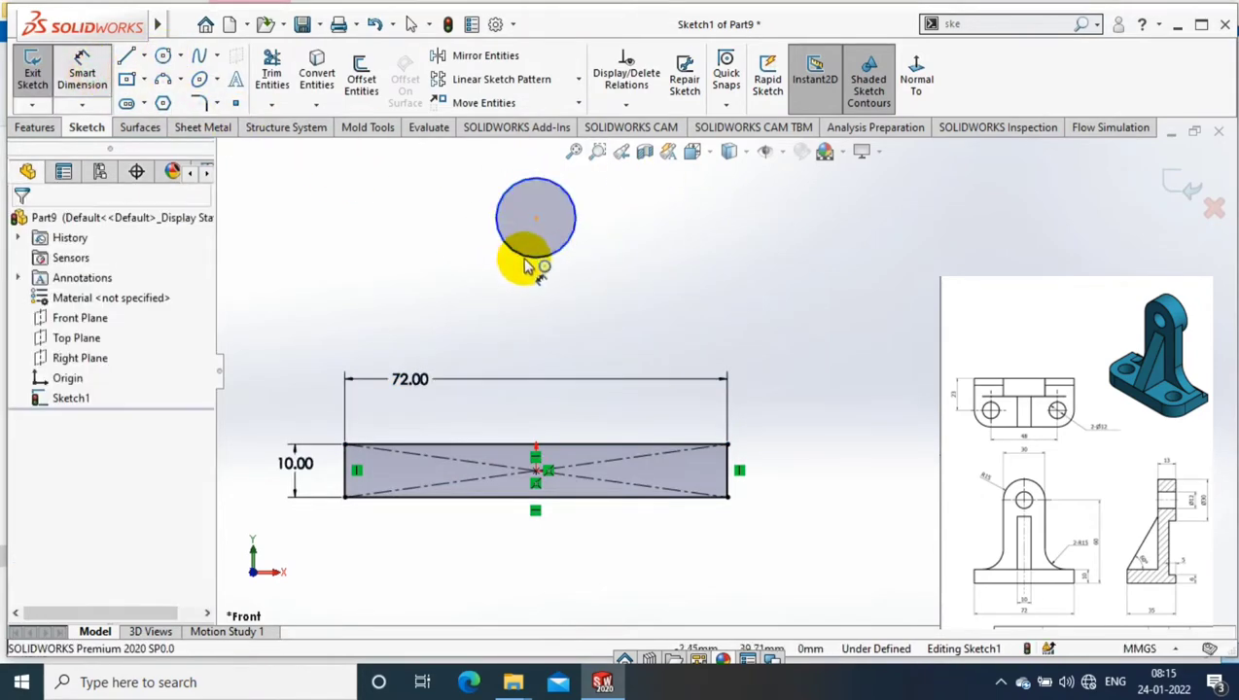
{"action": "left_click", "coordinate": [499, 206]}
{"action": "left_click", "coordinate": [401, 231]}
{"action": "type", "text": "30"}
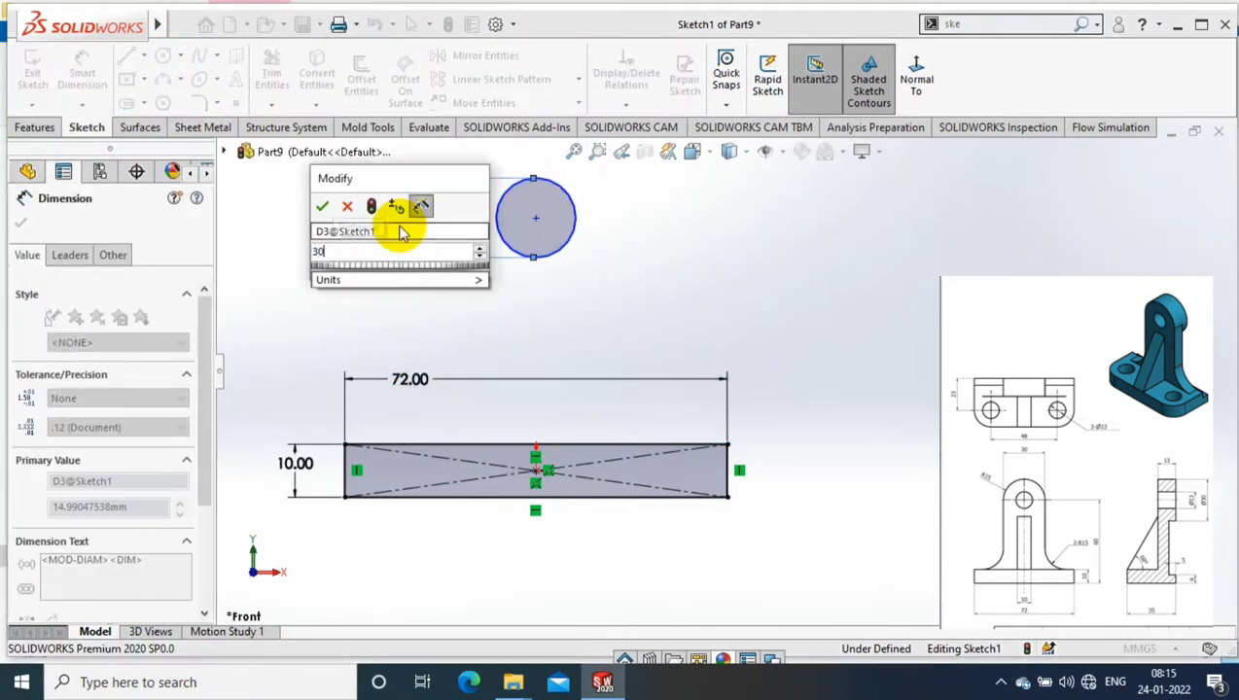
{"action": "key", "text": "Return"}
{"action": "left_click", "coordinate": [707, 236]}
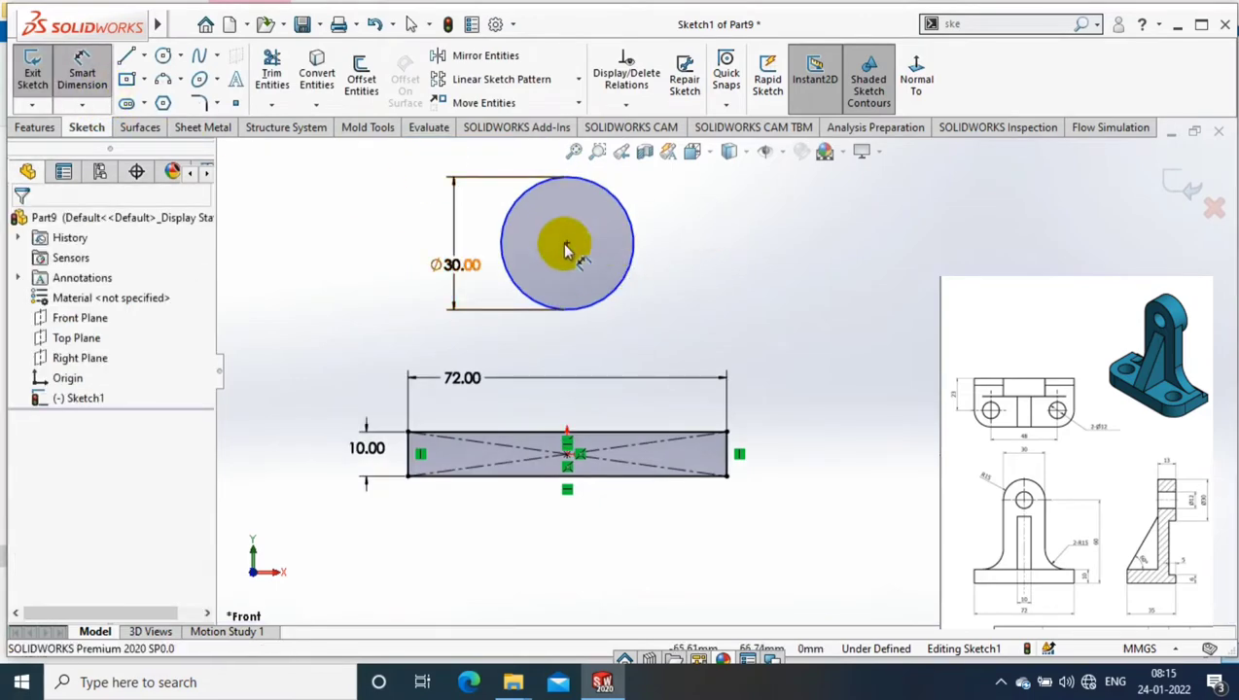
{"action": "left_click", "coordinate": [616, 433]}
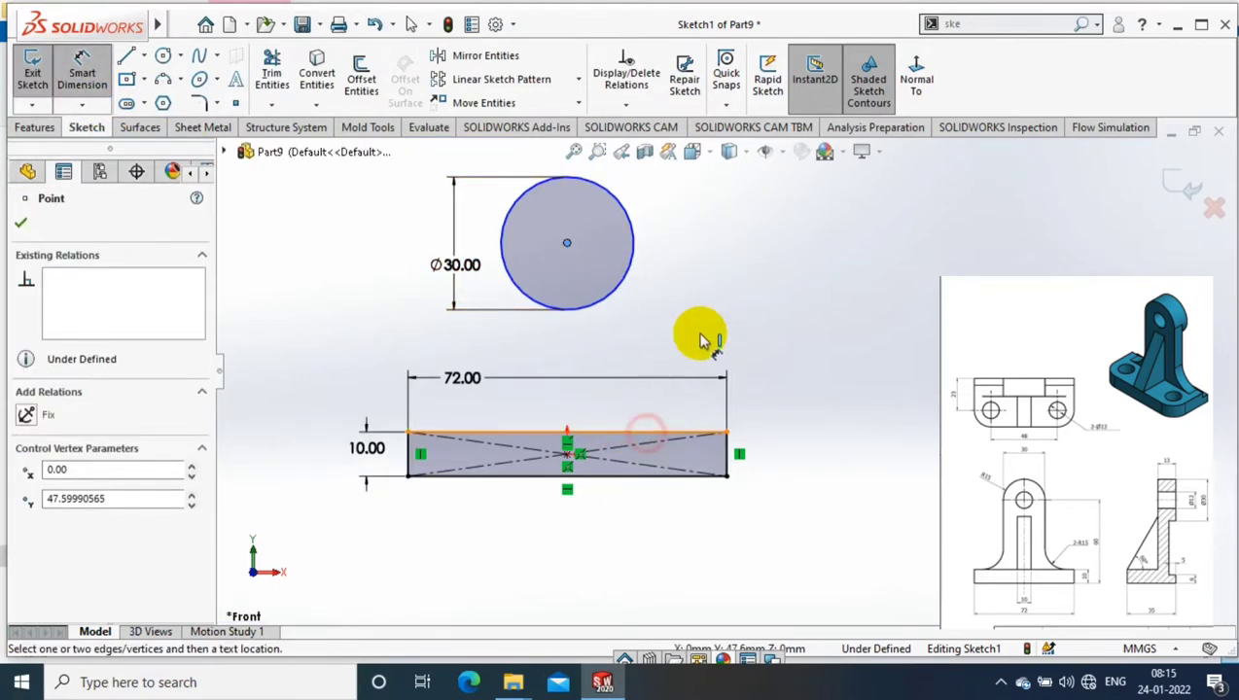
{"action": "left_click", "coordinate": [737, 259]}
{"action": "left_click", "coordinate": [842, 301]}
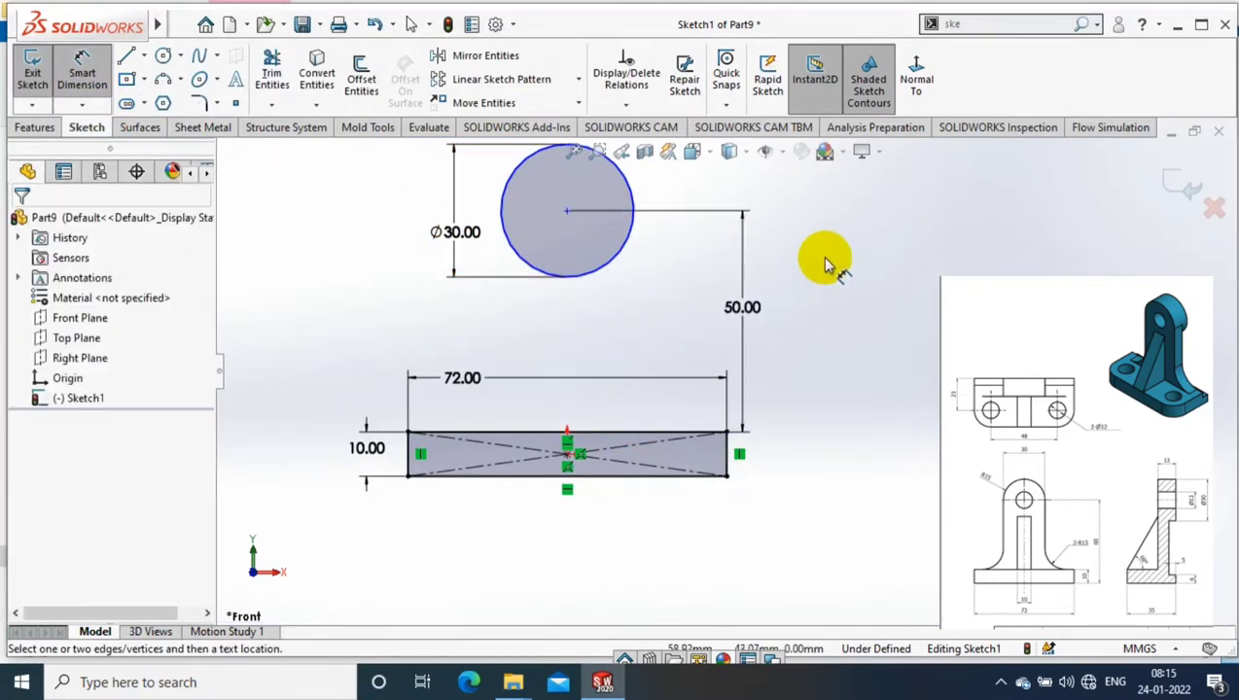
Add a center rectangle on the base top edge for the upright, 30 mm wide.
{"action": "left_click", "coordinate": [146, 85]}
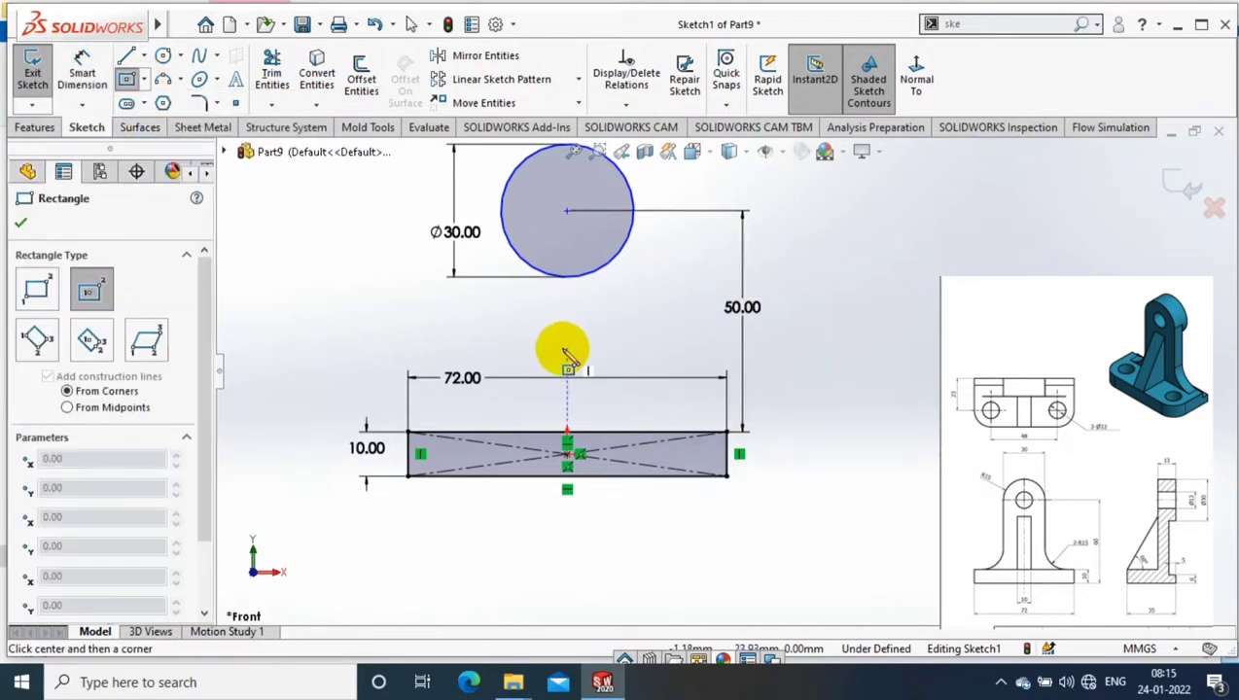
{"action": "left_click", "coordinate": [566, 347]}
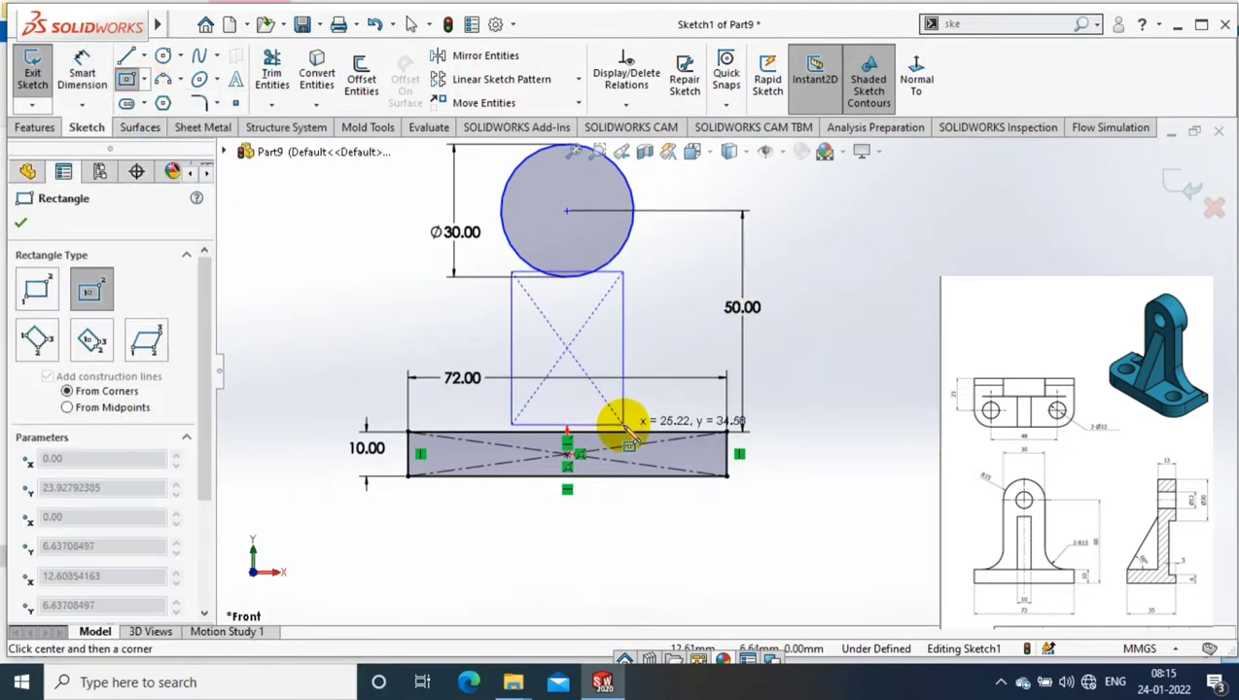
{"action": "left_click", "coordinate": [623, 429]}
{"action": "left_click", "coordinate": [82, 78]}
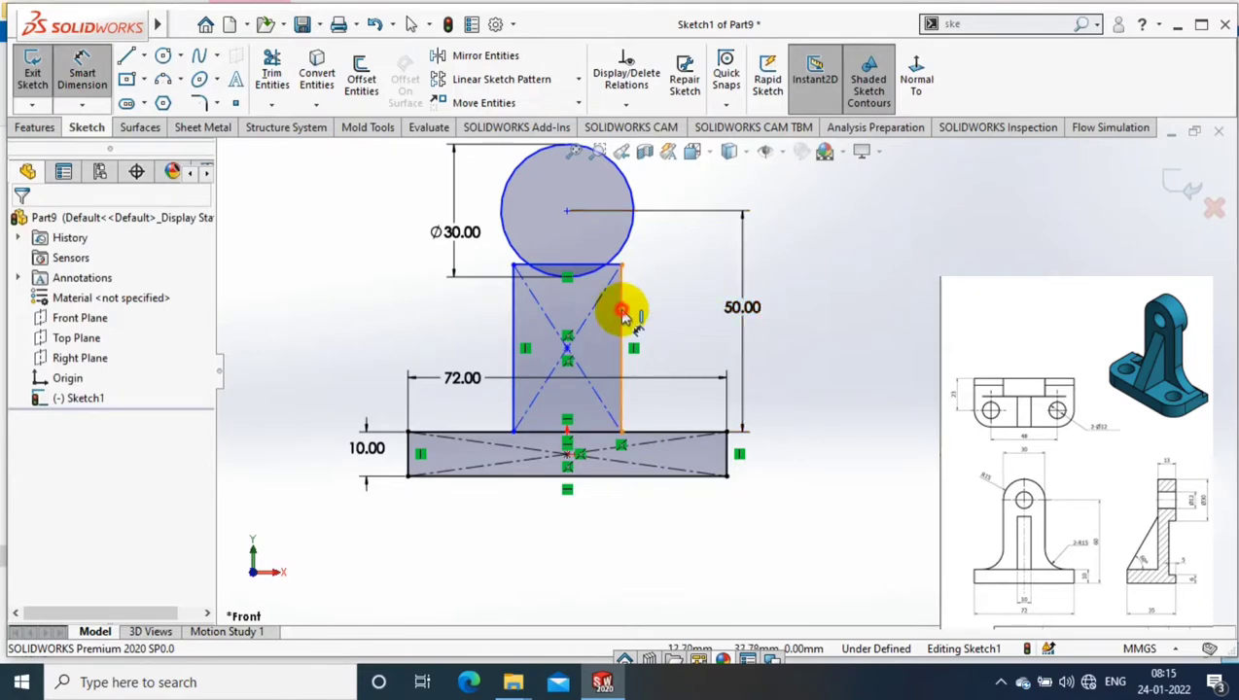
{"action": "left_click", "coordinate": [702, 280]}
{"action": "type", "text": "6"}
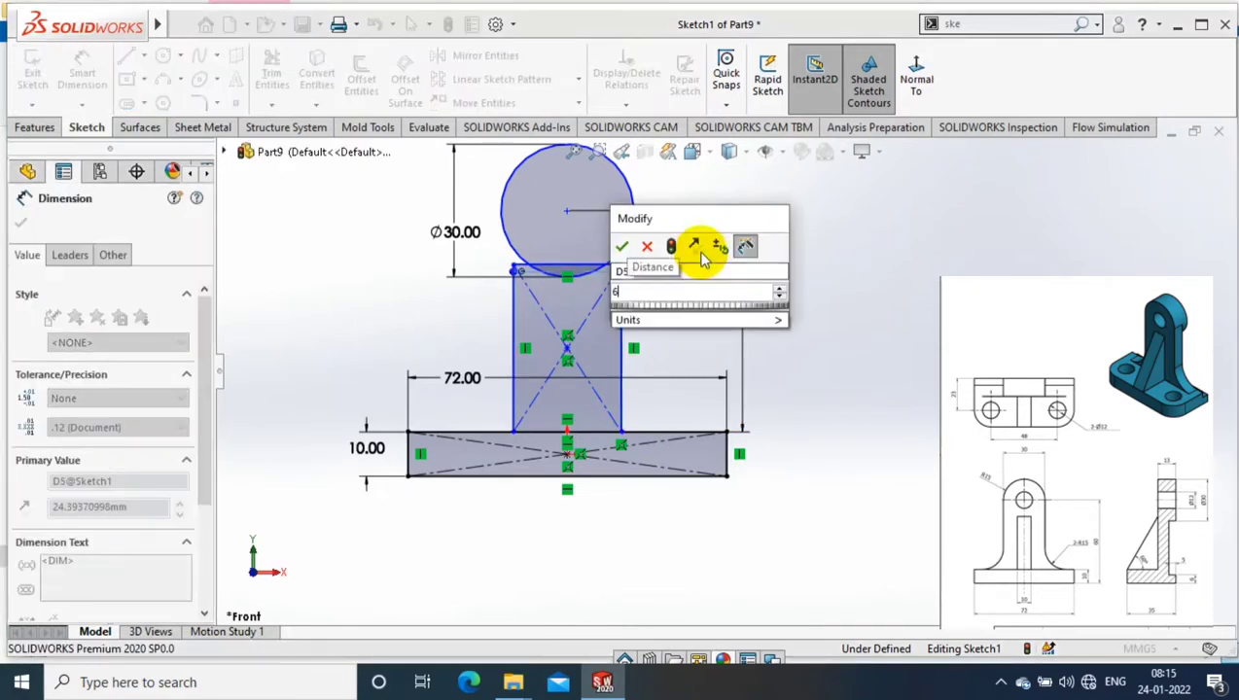
{"action": "key", "text": "Return"}
{"action": "key", "text": "Escape"}
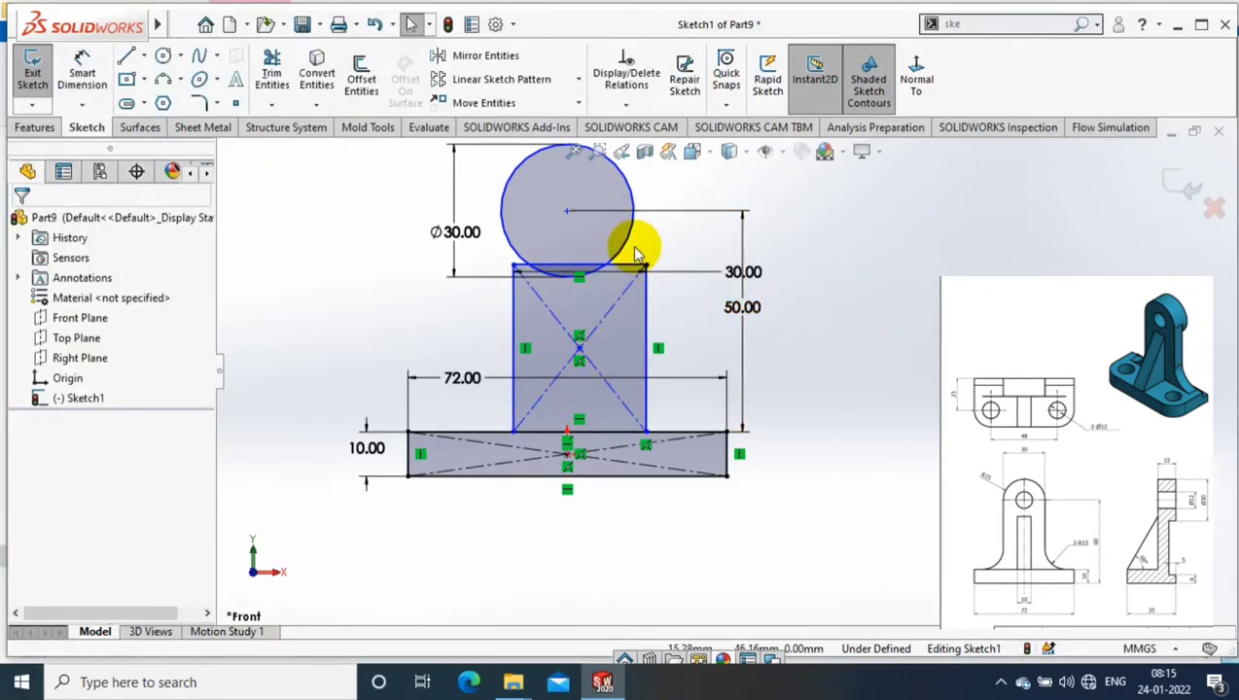
Make the upright's side edge tangent to the circle.
{"action": "left_click", "coordinate": [631, 234]}
{"action": "left_click", "coordinate": [646, 321]}
{"action": "left_click", "coordinate": [567, 185], "text": "ctrl"}
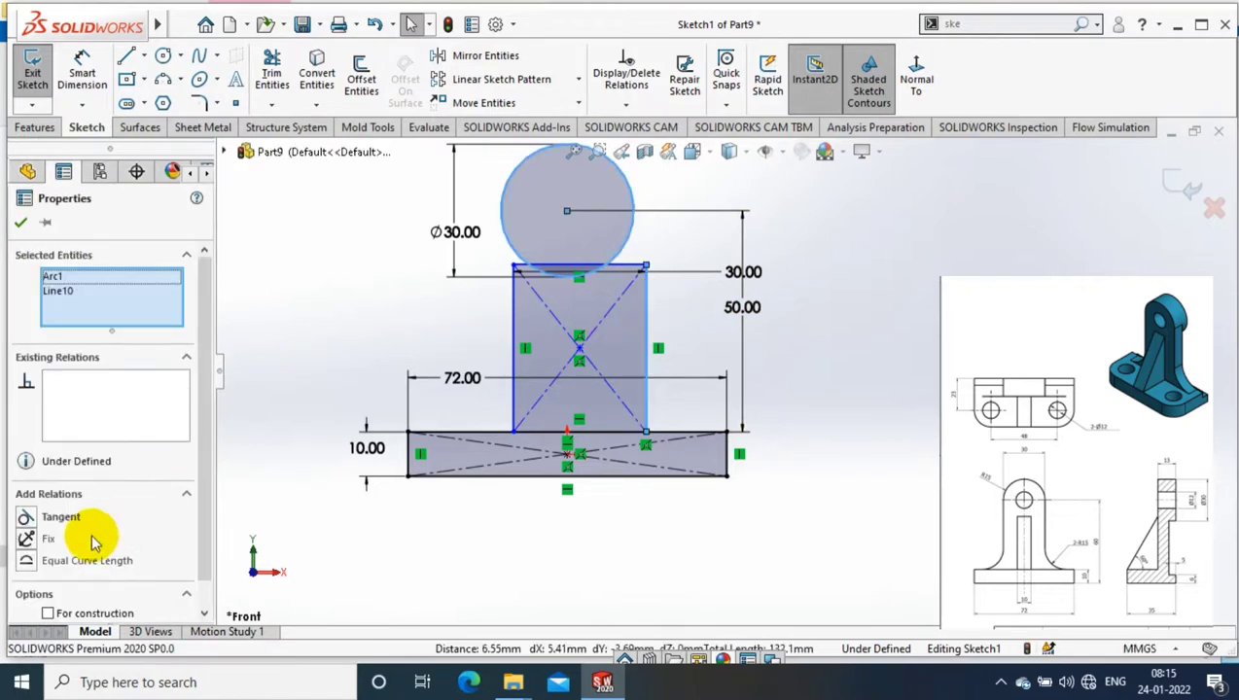
{"action": "left_click", "coordinate": [27, 517]}
{"action": "key", "text": "Escape"}
{"action": "key", "text": "ctrl+z"}
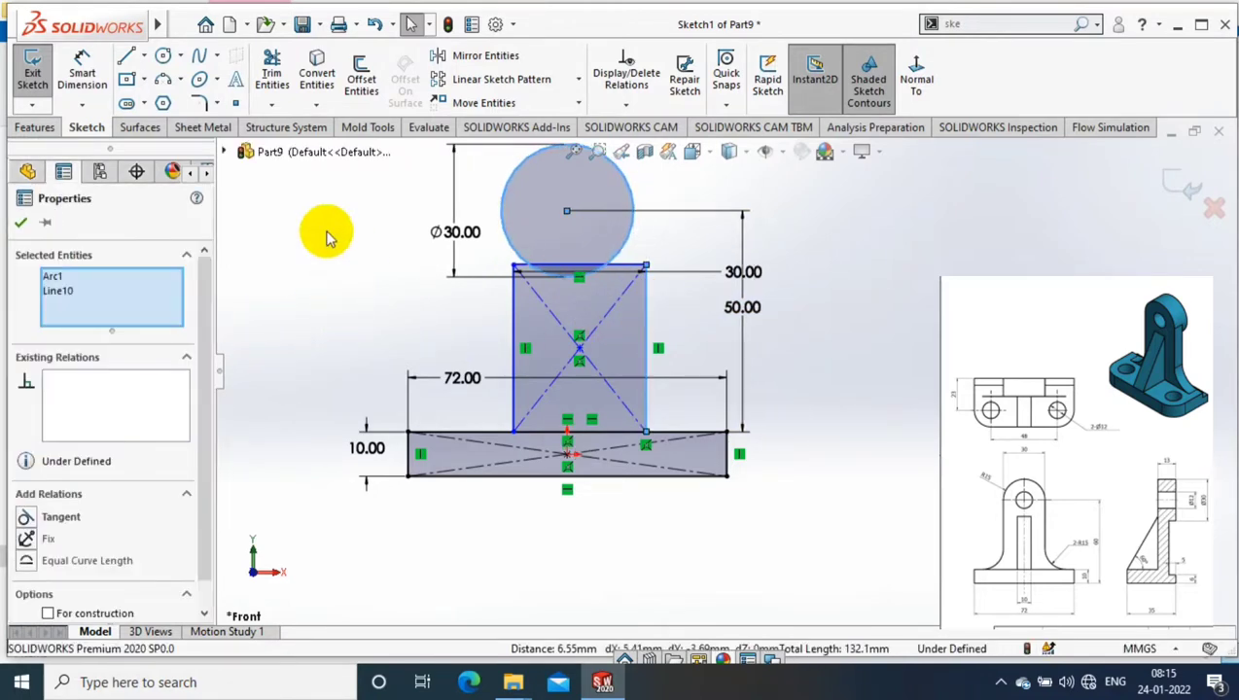
Align the circle centre vertically with the upright's bottom midpoint.
{"action": "left_click", "coordinate": [568, 225]}
{"action": "left_click", "coordinate": [568, 453], "text": "ctrl"}
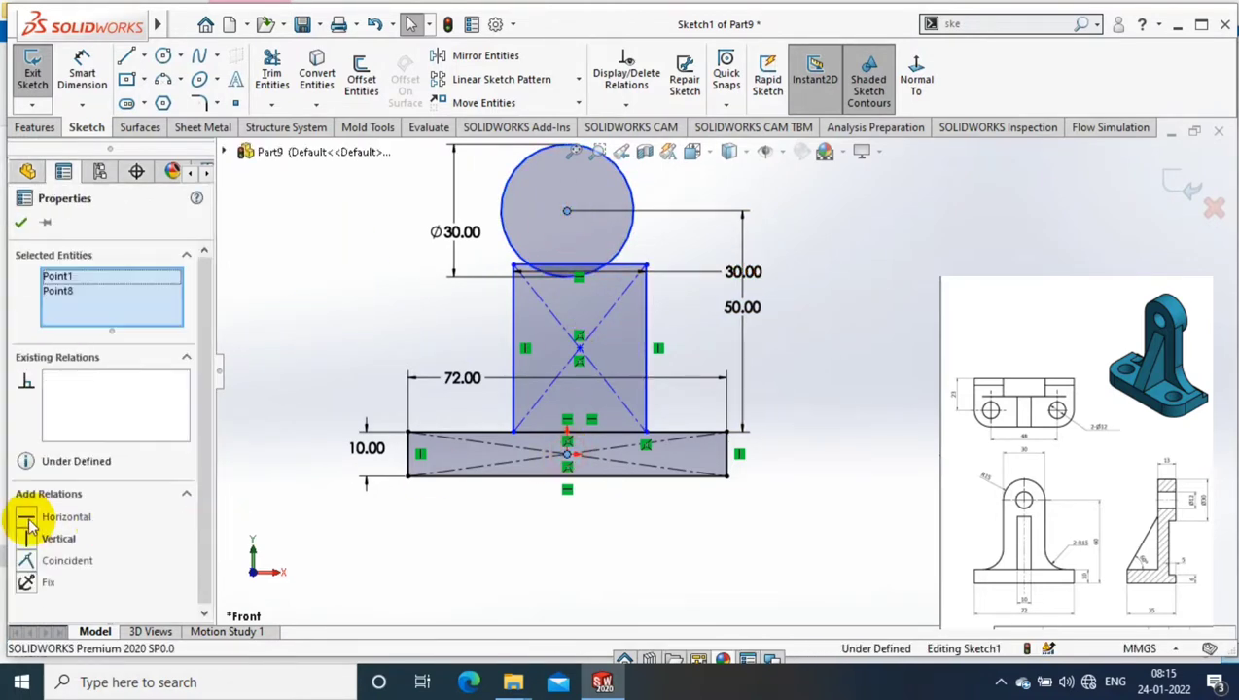
{"action": "left_click", "coordinate": [28, 538]}
{"action": "key", "text": "Escape"}
Drag the upright's top edge up to the circle's centre line.
{"action": "left_click", "coordinate": [633, 198]}
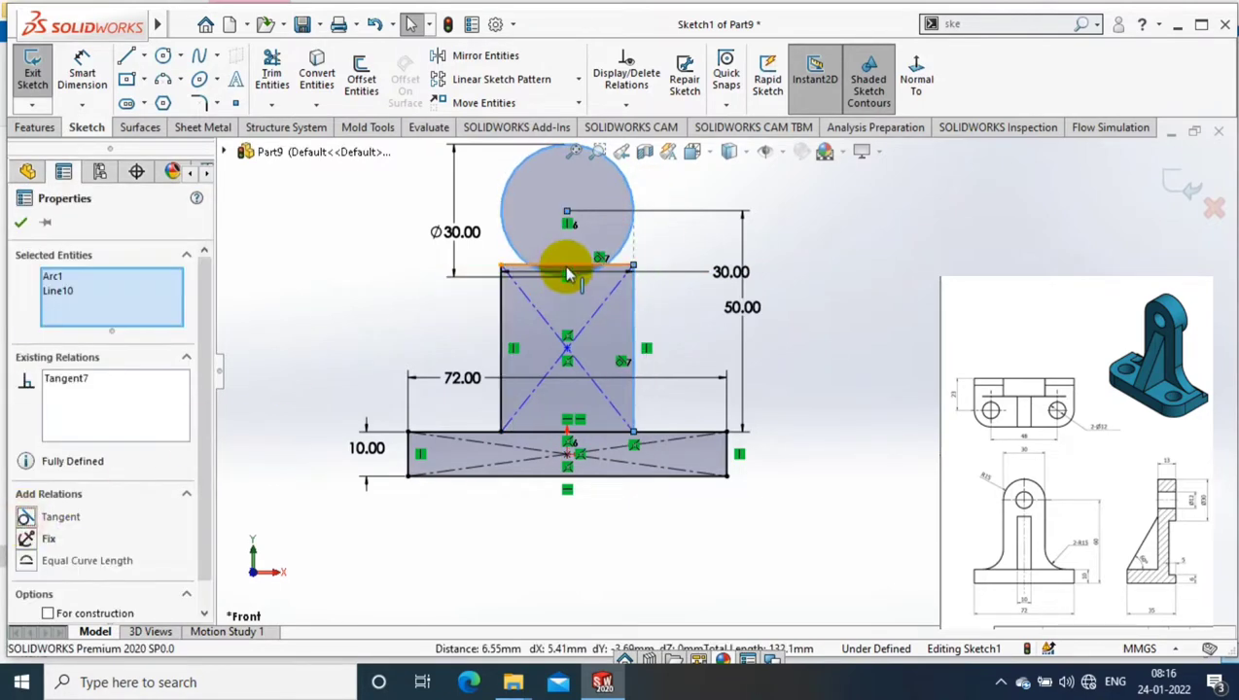
{"action": "left_click_drag", "start_coordinate": [561, 266], "coordinate": [567, 180]}
{"action": "left_click", "coordinate": [879, 242]}
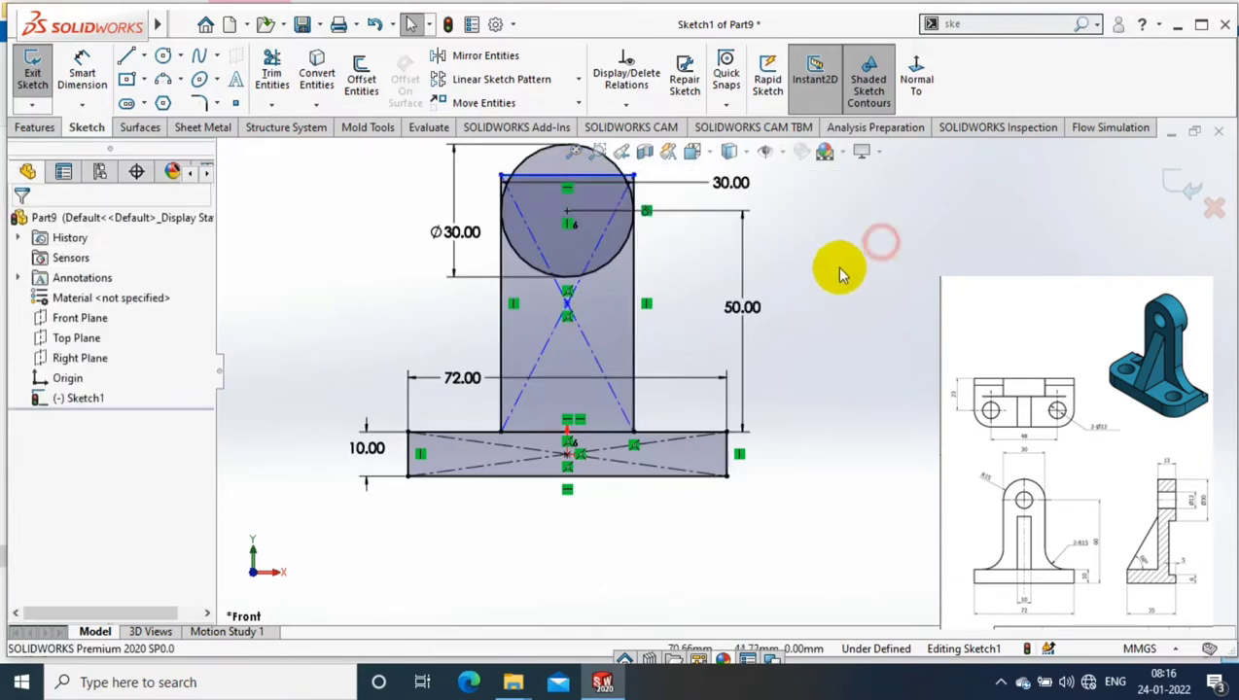
Power-trim the lines inside the circle to round the upright's top, then exit the sketch.
{"action": "key", "text": "t"}
{"action": "scroll", "coordinate": [561, 175], "scroll_direction": "down", "scroll_amount": 3}
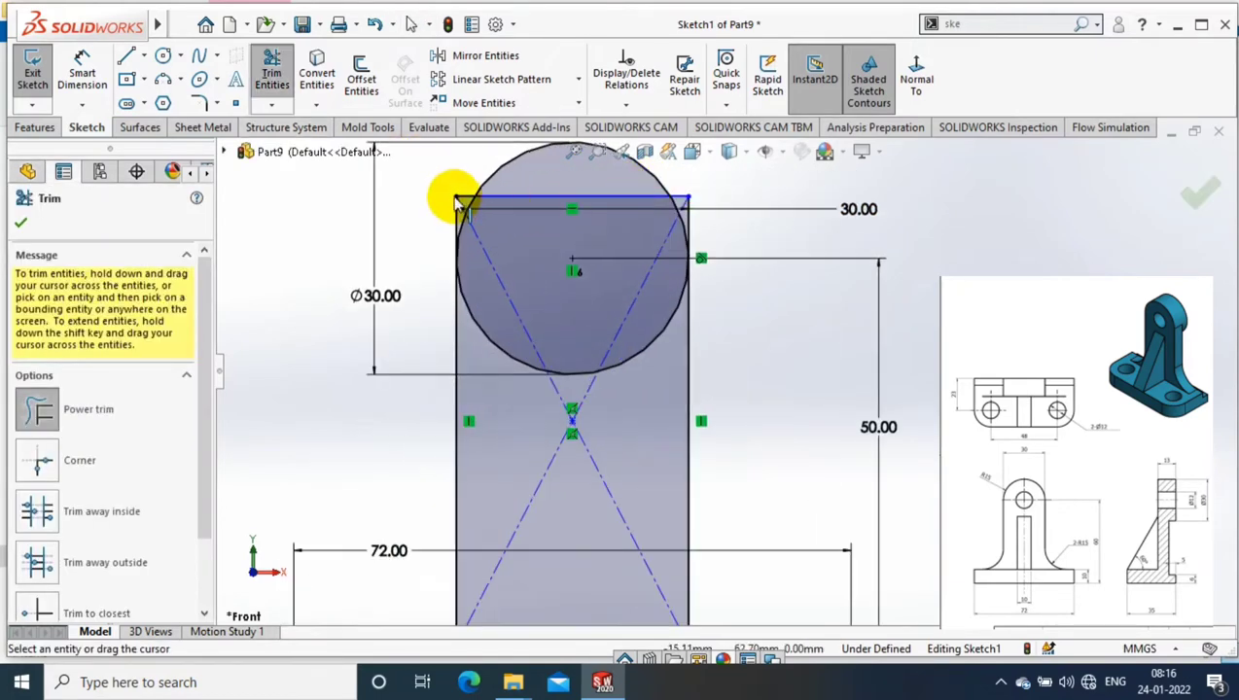
{"action": "mouse_move", "coordinate": [542, 209]}
{"action": "left_mouse_down"}
{"action": "mouse_move", "coordinate": [648, 406]}
{"action": "mouse_move", "coordinate": [553, 351]}
{"action": "mouse_move", "coordinate": [614, 381]}
{"action": "mouse_move", "coordinate": [514, 462]}
{"action": "mouse_move", "coordinate": [562, 348]}
{"action": "left_mouse_up"}
{"action": "key", "text": "f"}
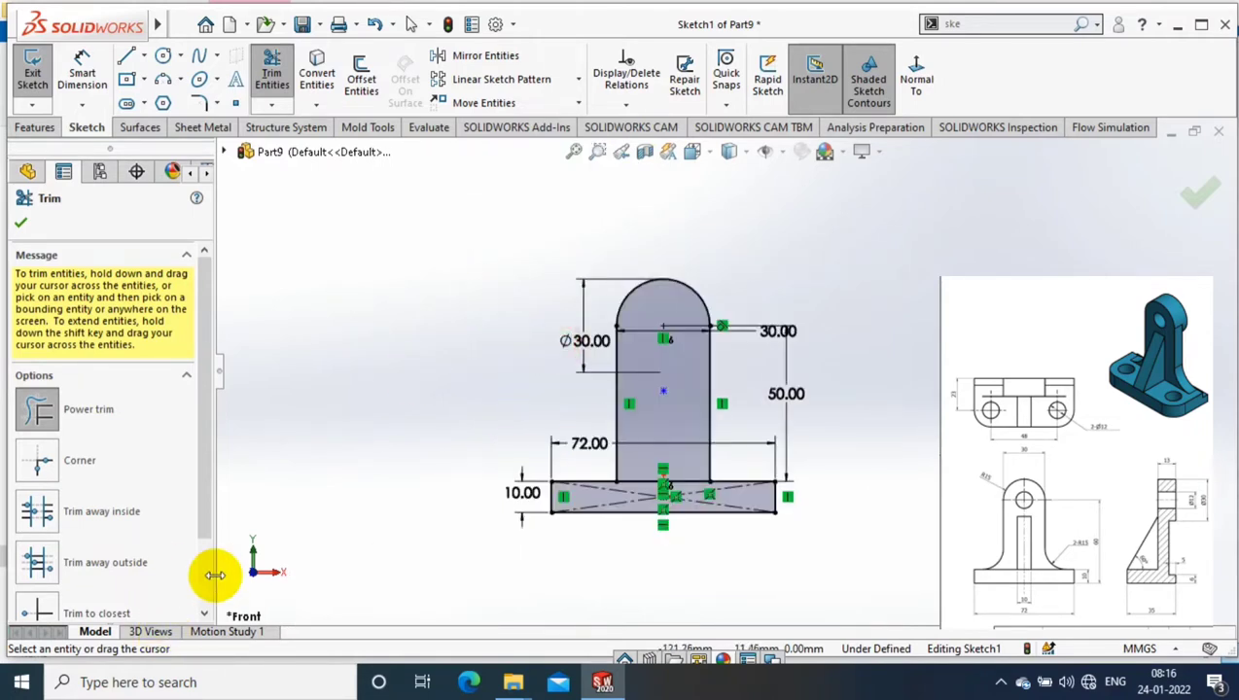
{"action": "left_click", "coordinate": [20, 226]}
{"action": "left_click", "coordinate": [32, 70]}
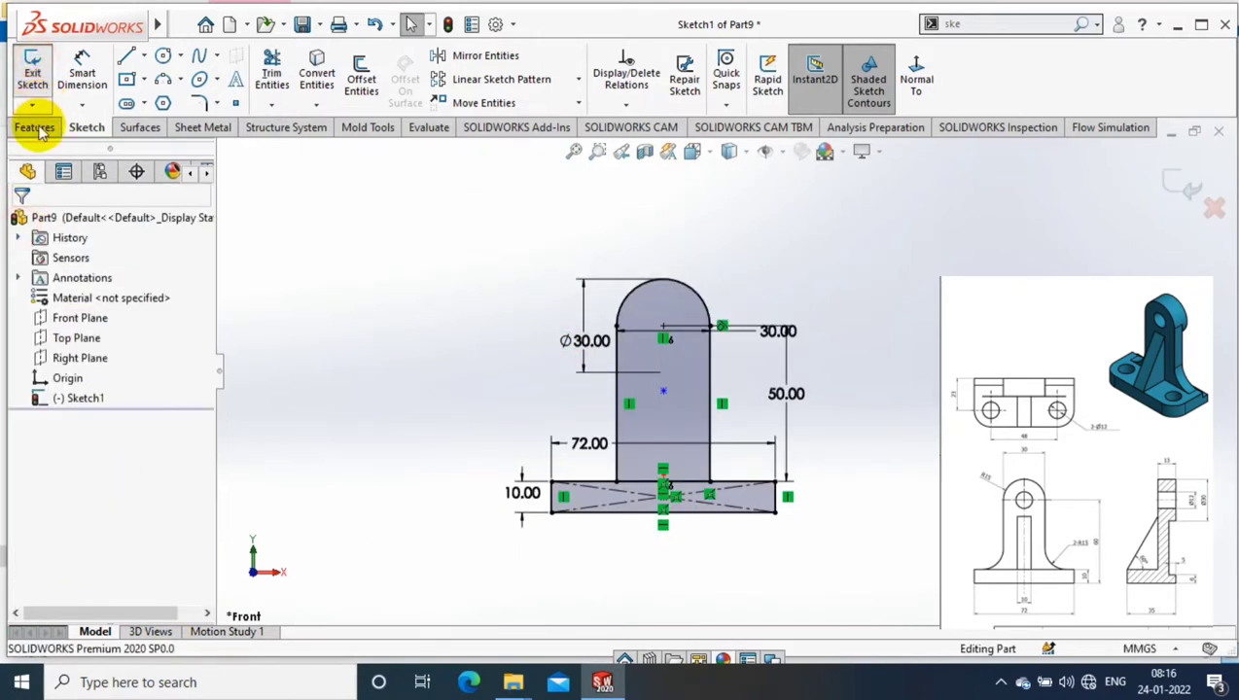
Extrude only the 72 × 10 base region to a Blind depth of 35 mm.
{"action": "key", "text": "e"}
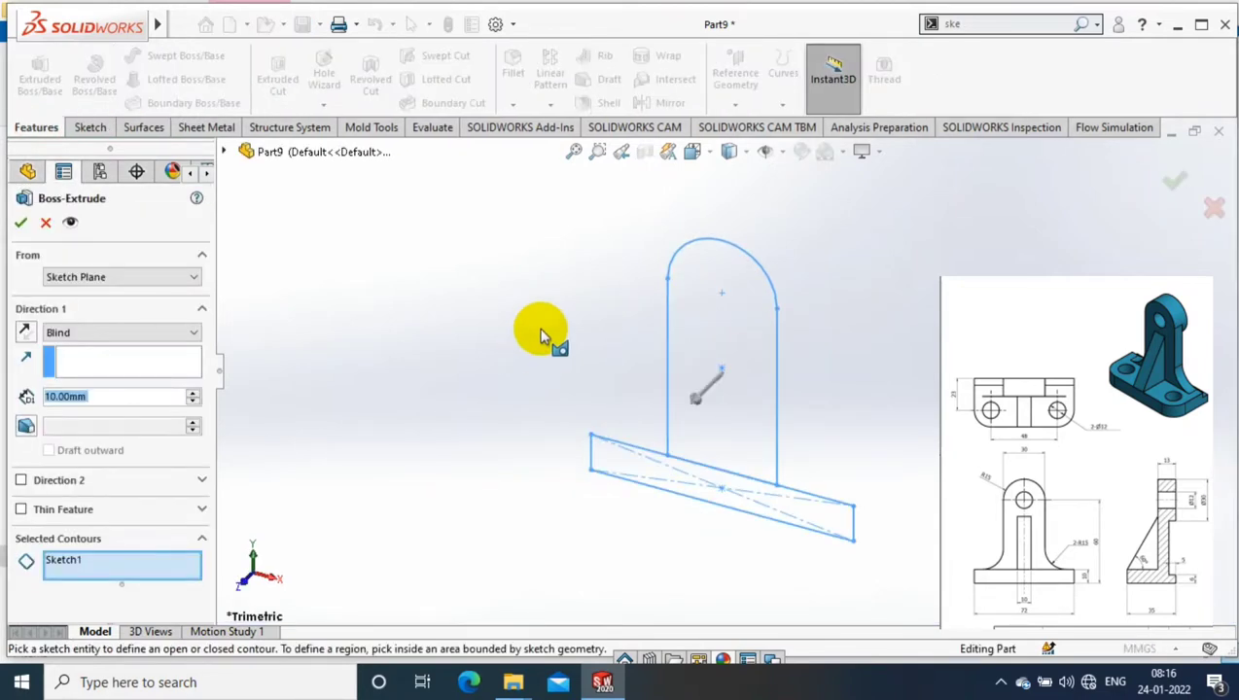
{"action": "right_click", "coordinate": [170, 562]}
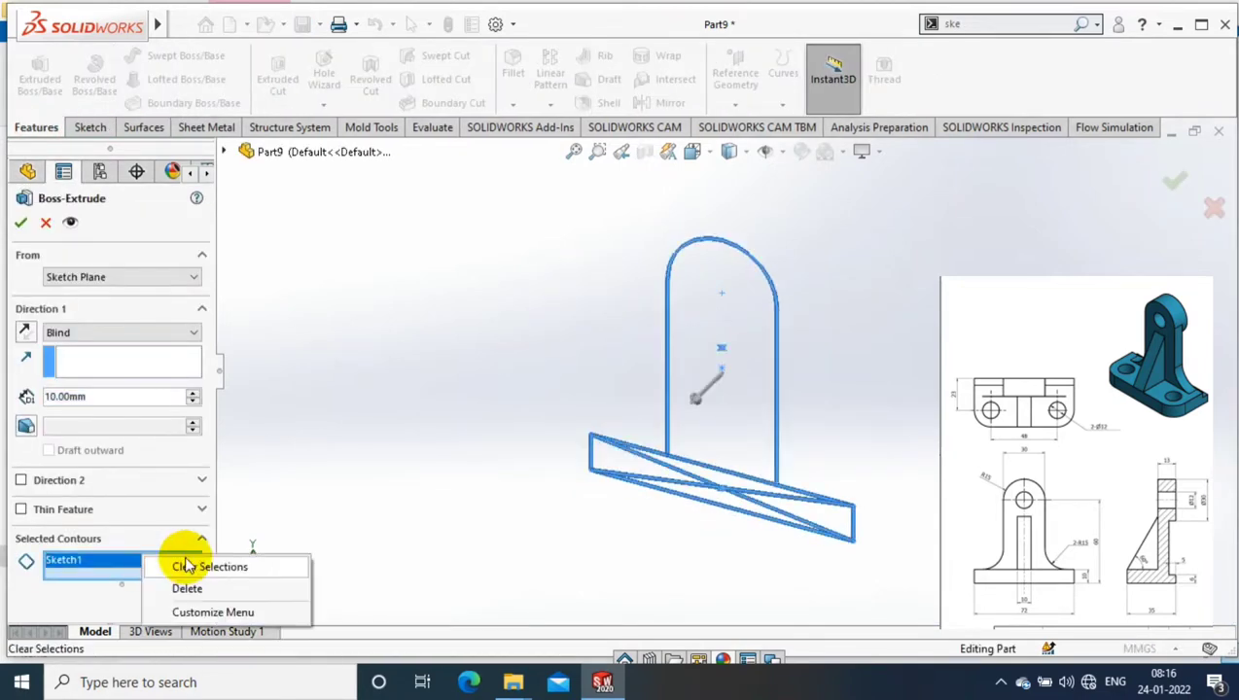
{"action": "left_click", "coordinate": [209, 567]}
{"action": "left_click", "coordinate": [618, 473]}
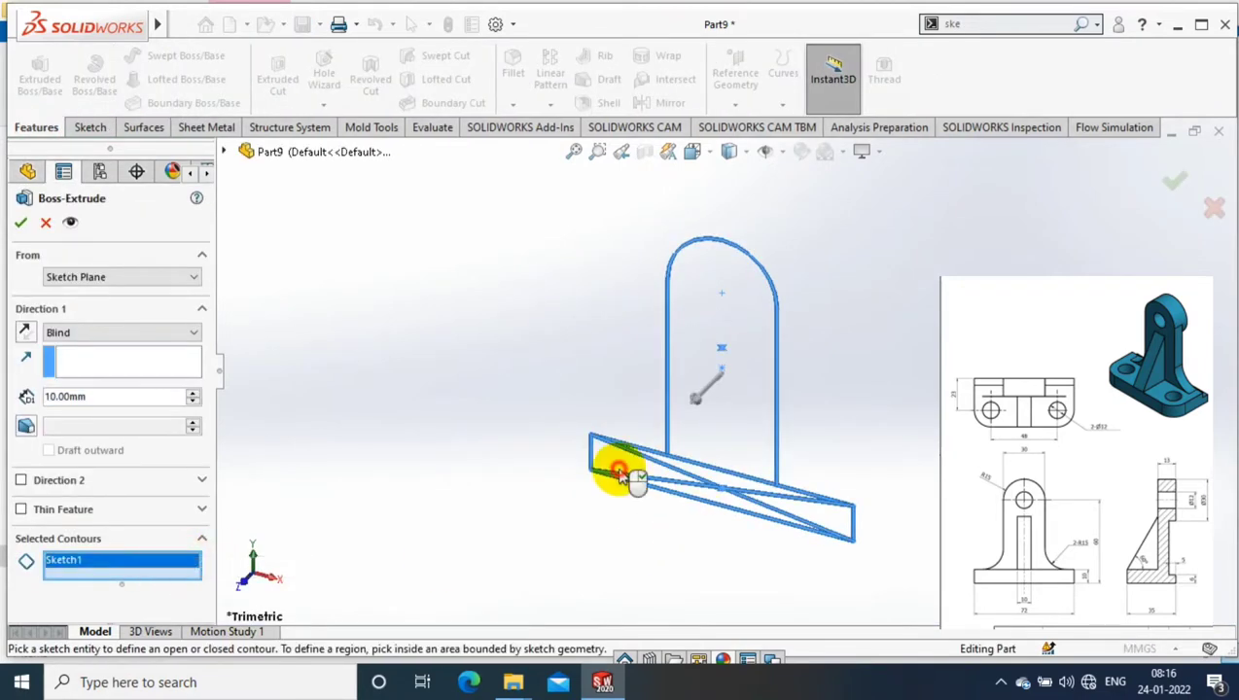
{"action": "double_click", "coordinate": [107, 397]}
{"action": "type", "text": "35"}
{"action": "key", "text": "Return"}
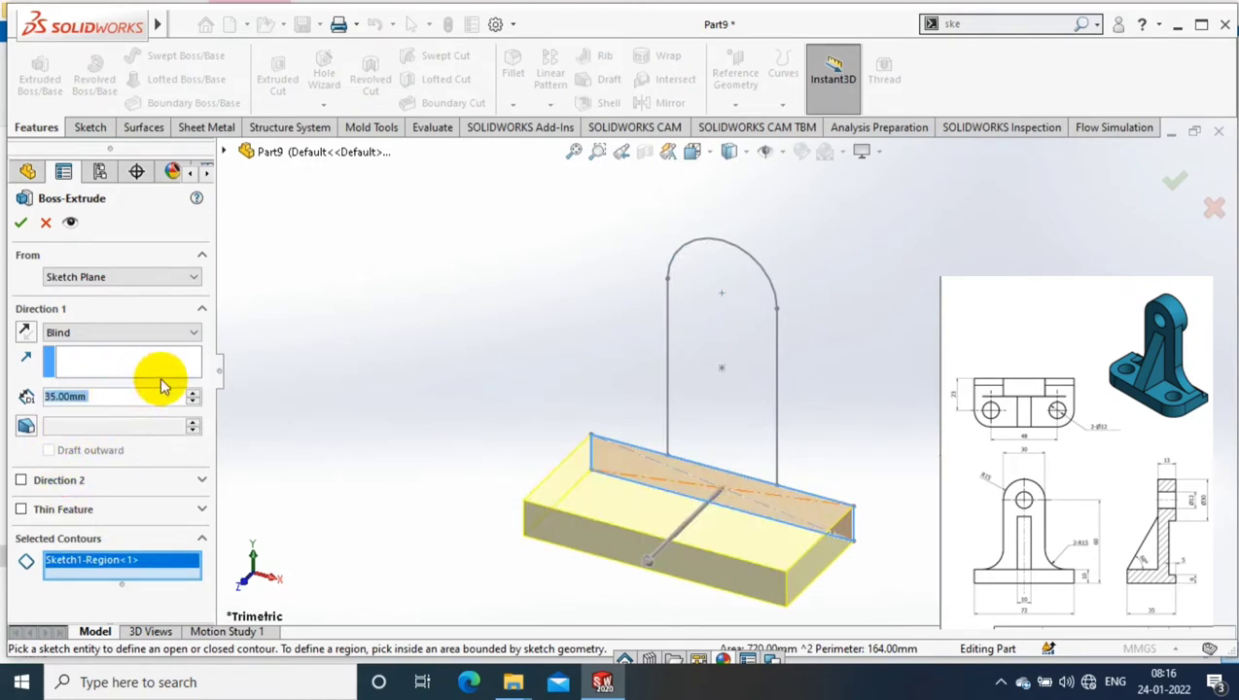
{"action": "left_click", "coordinate": [23, 224]}
{"action": "left_click", "coordinate": [105, 359]}
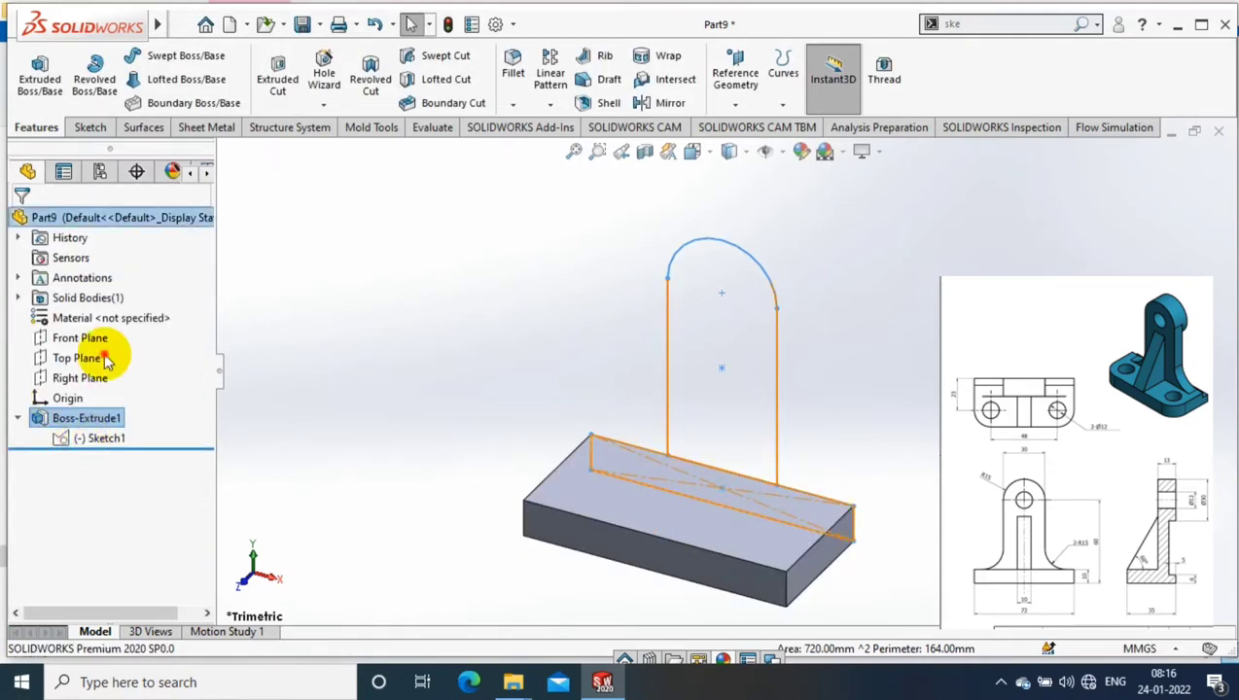
Extrude the arched upright profile 13 mm, starting from a 5 mm offset.
{"action": "left_click", "coordinate": [93, 77]}
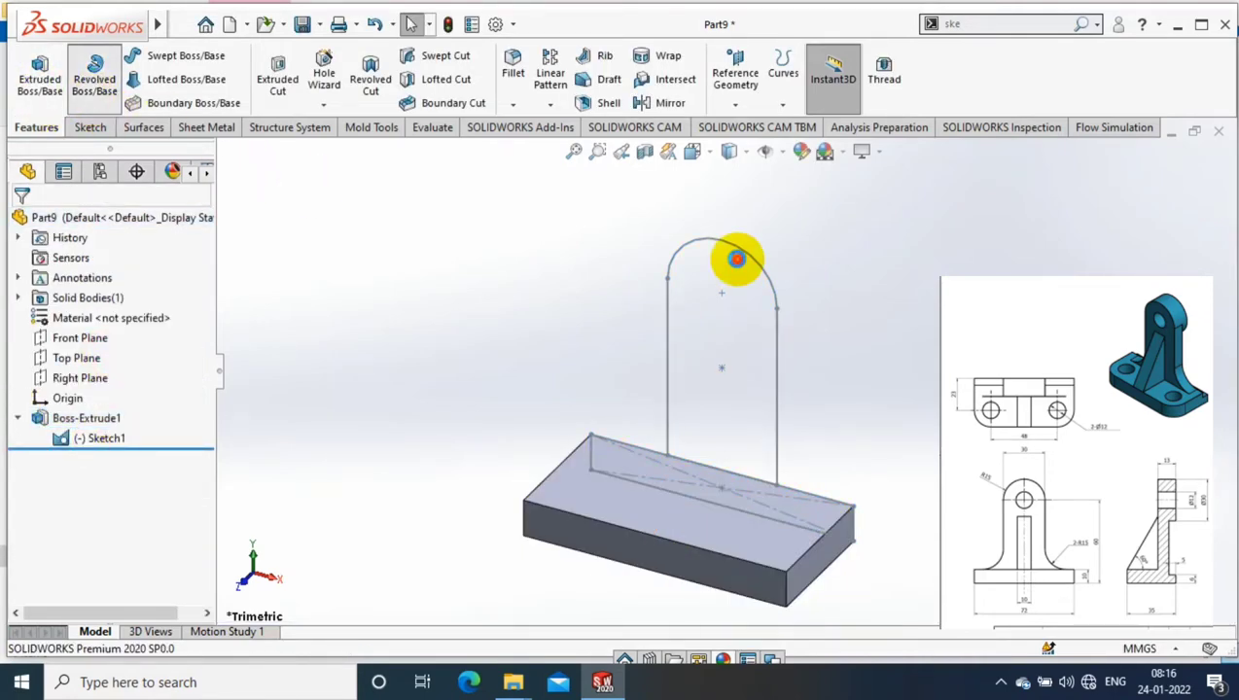
{"action": "left_click", "coordinate": [737, 258]}
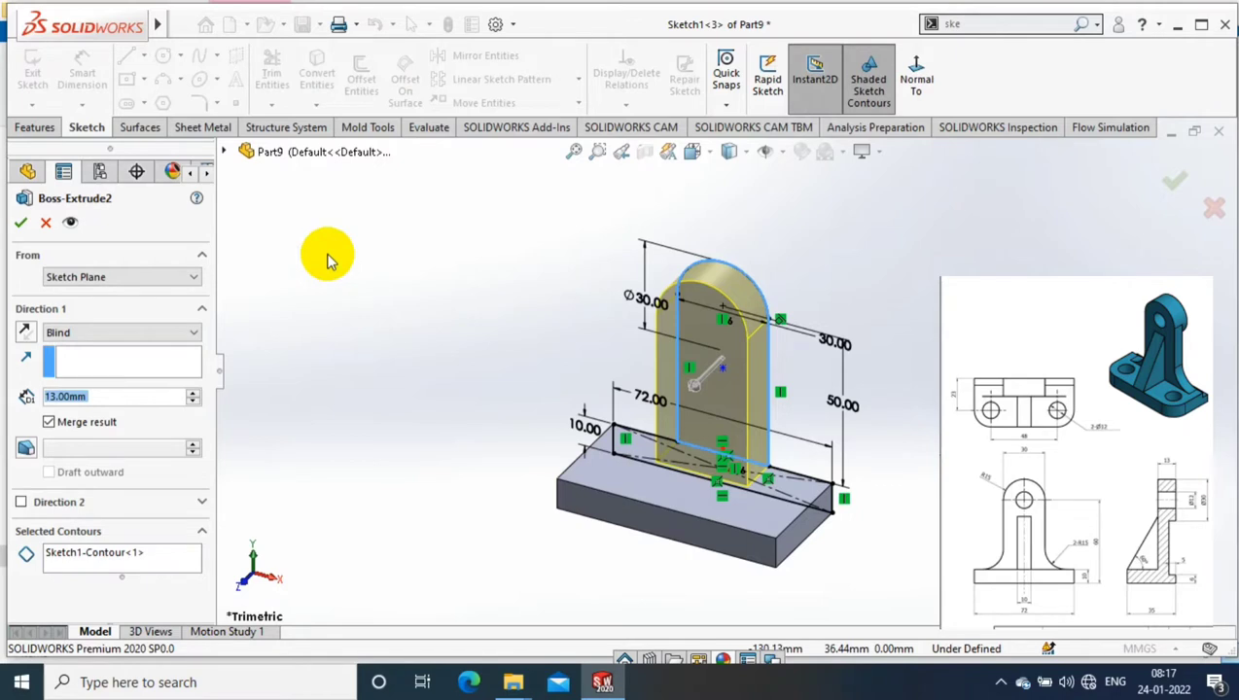
{"action": "left_click", "coordinate": [144, 278]}
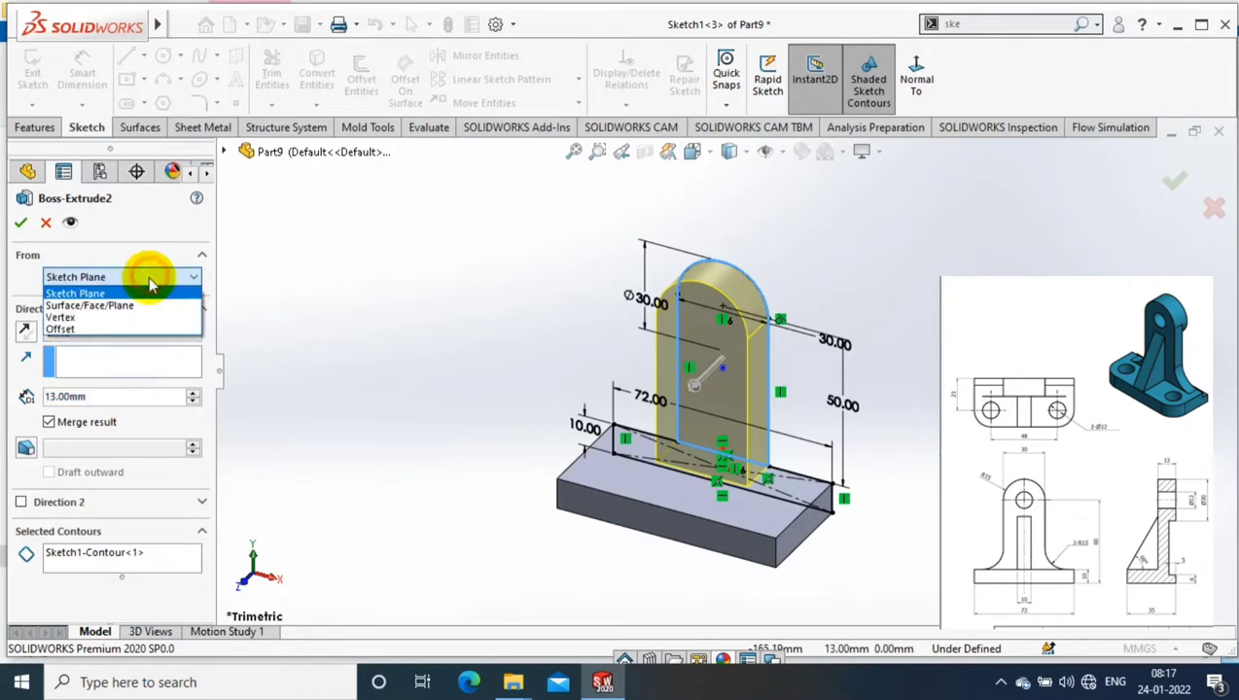
{"action": "left_click", "coordinate": [91, 331]}
{"action": "type", "text": "5"}
{"action": "key", "text": "Return"}
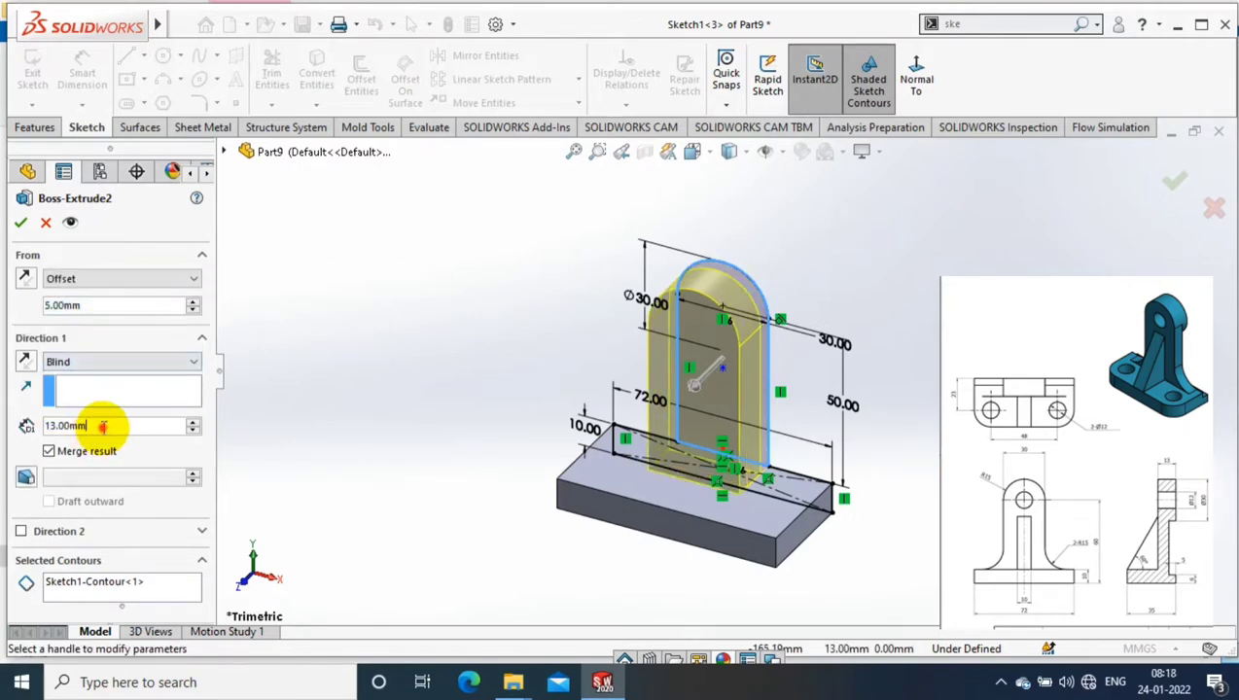
{"action": "type", "text": "72"}
{"action": "key", "text": "Return"}
{"action": "mouse_move", "coordinate": [868, 373]}
{"action": "middle_mouse_down"}
{"action": "mouse_move", "coordinate": [887, 344]}
{"action": "mouse_move", "coordinate": [857, 380]}
{"action": "middle_mouse_up"}
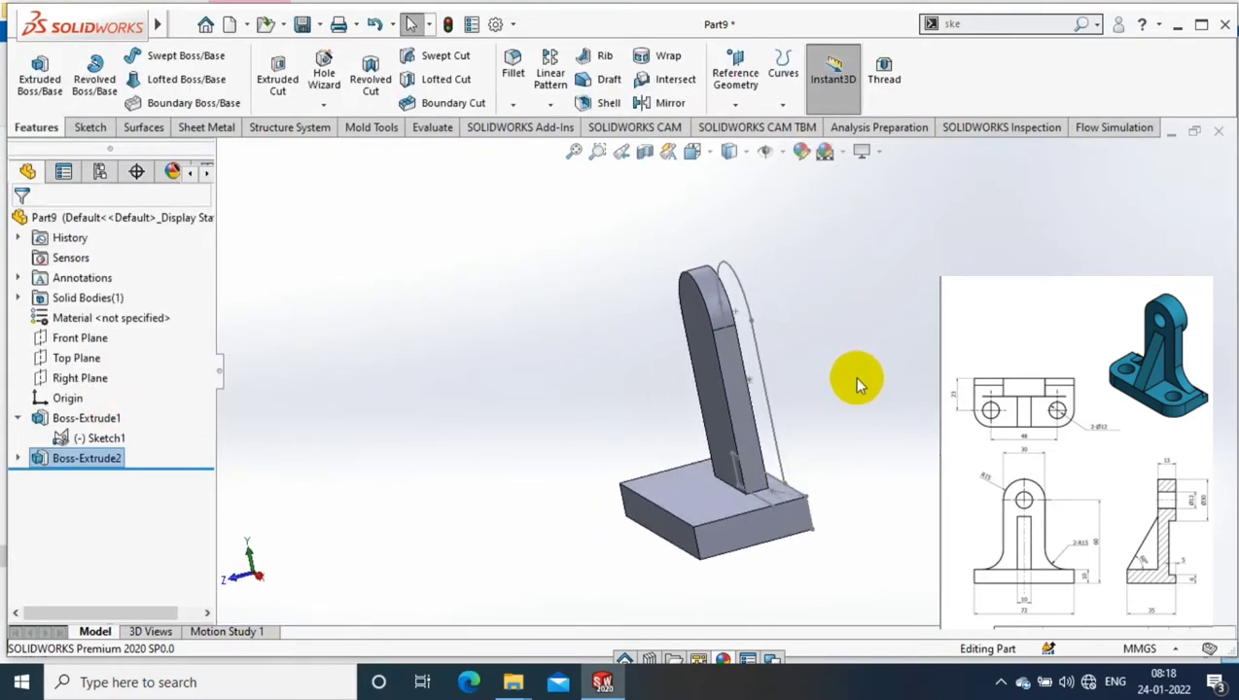
Sketch a corner rectangle at the base corner, viewing the side face normal.
{"action": "right_click", "coordinate": [775, 517]}
{"action": "left_click", "coordinate": [904, 198]}
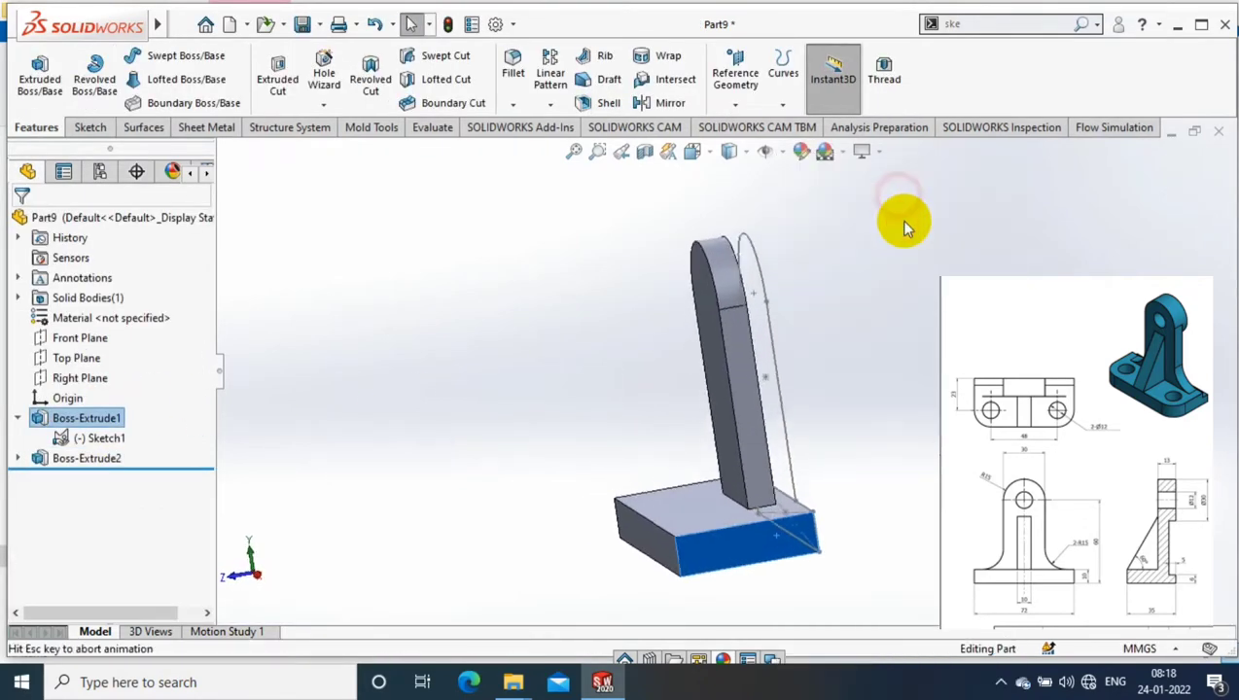
{"action": "left_click", "coordinate": [84, 127]}
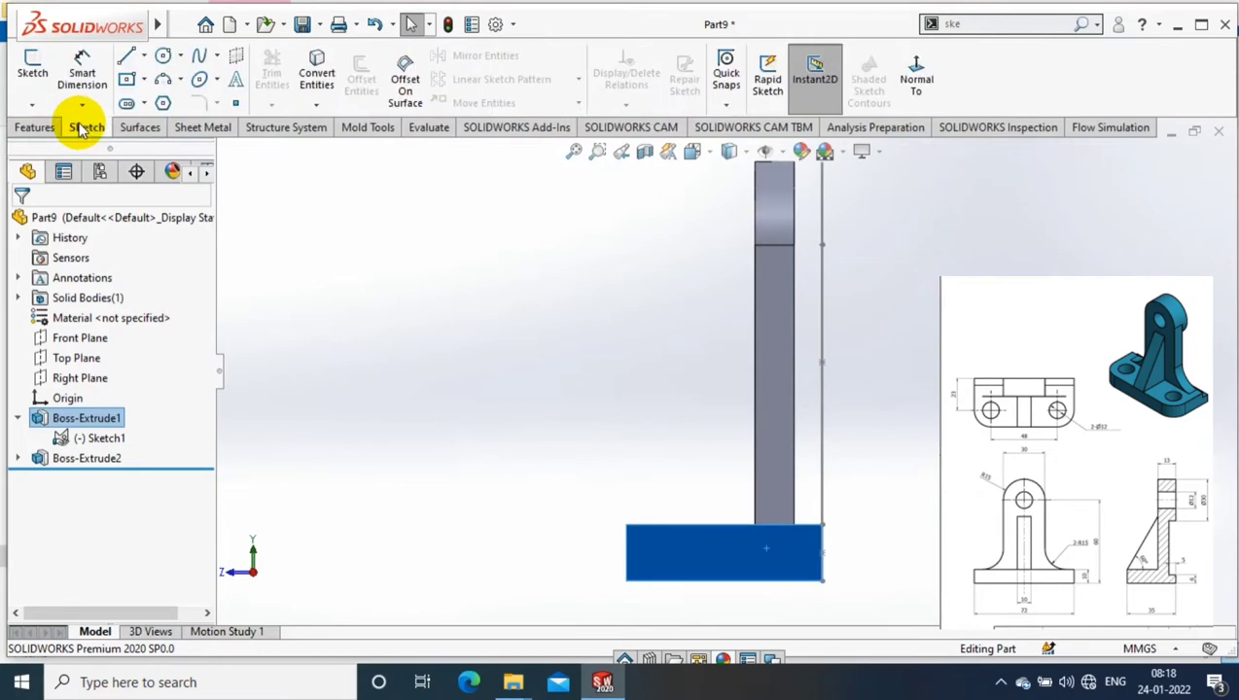
{"action": "left_click", "coordinate": [143, 79]}
{"action": "left_click", "coordinate": [156, 102]}
{"action": "left_click", "coordinate": [822, 525]}
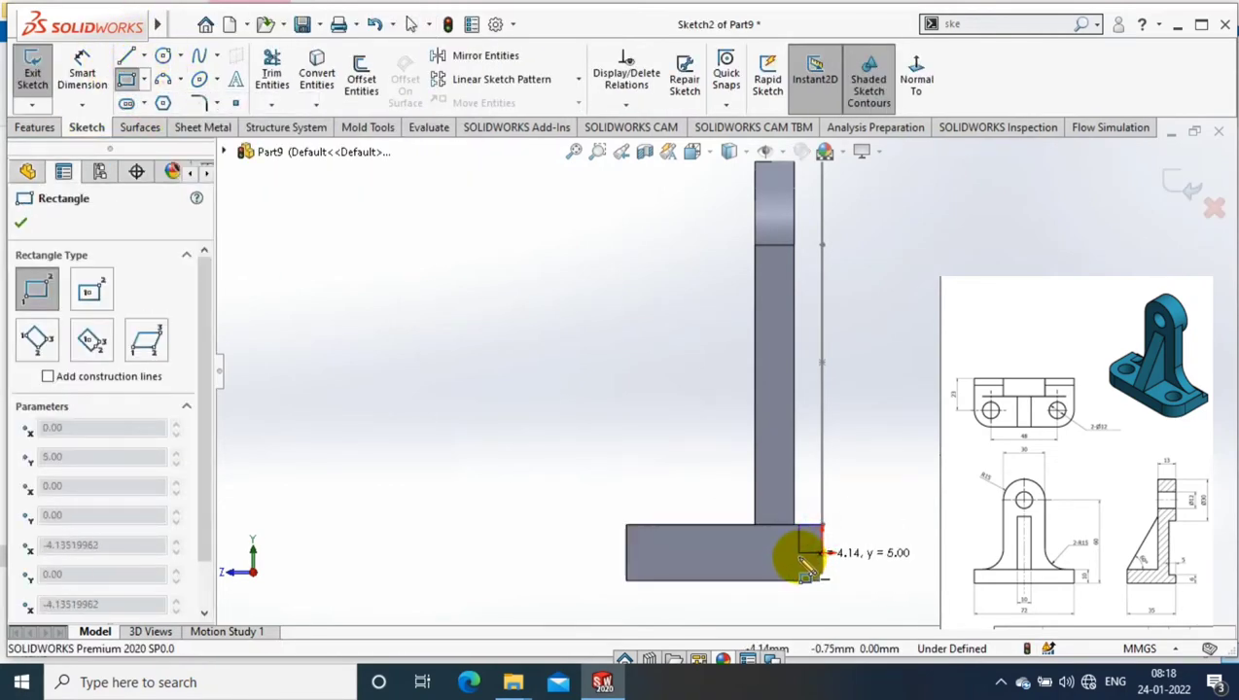
{"action": "left_click", "coordinate": [800, 560]}
Dimension the notch rectangle 5 mm wide and 6 mm high.
{"action": "left_click", "coordinate": [83, 73]}
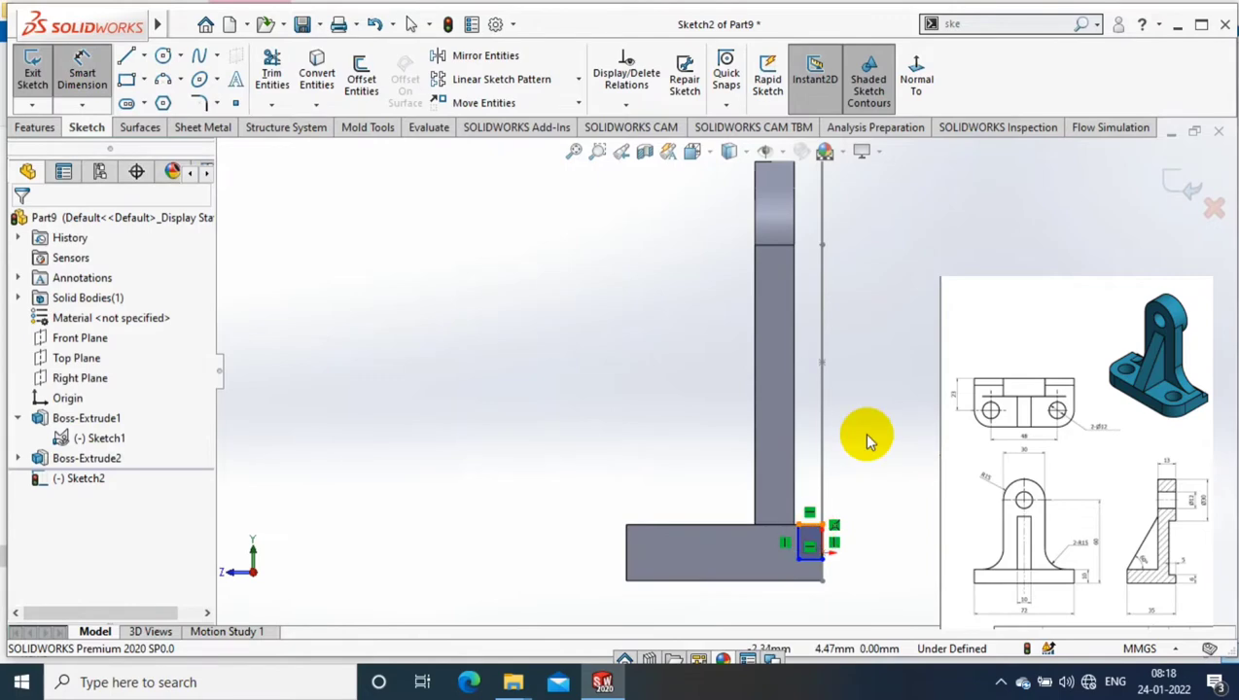
{"action": "left_click", "coordinate": [869, 440]}
{"action": "left_click", "coordinate": [822, 554]}
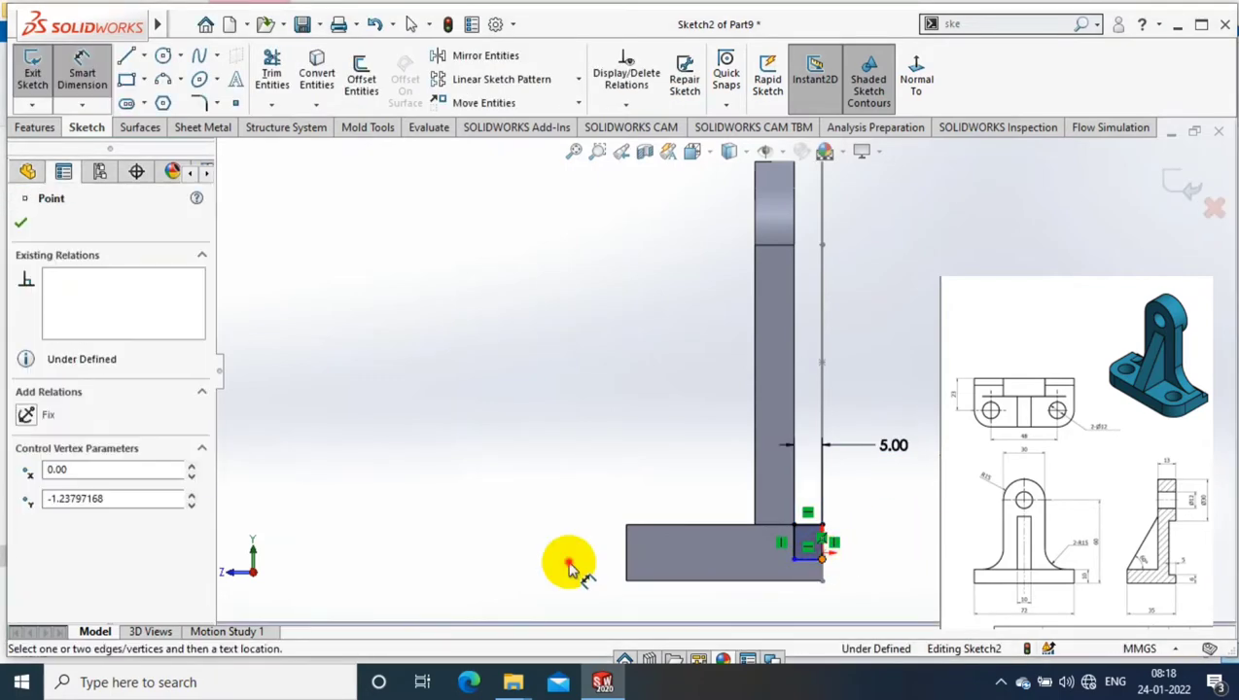
{"action": "left_click", "coordinate": [664, 581]}
{"action": "left_click", "coordinate": [581, 568]}
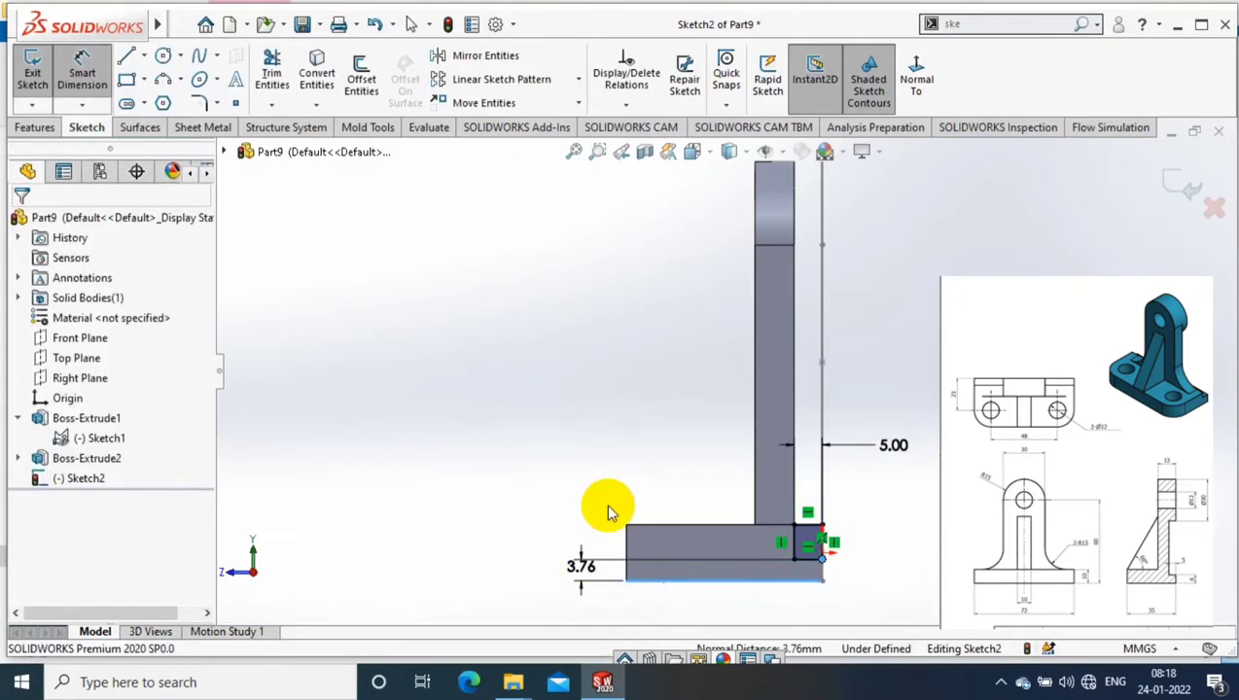
{"action": "type", "text": "6"}
{"action": "key", "text": "Return"}
Cut the notch rectangle Through All in both directions.
{"action": "left_click", "coordinate": [36, 127]}
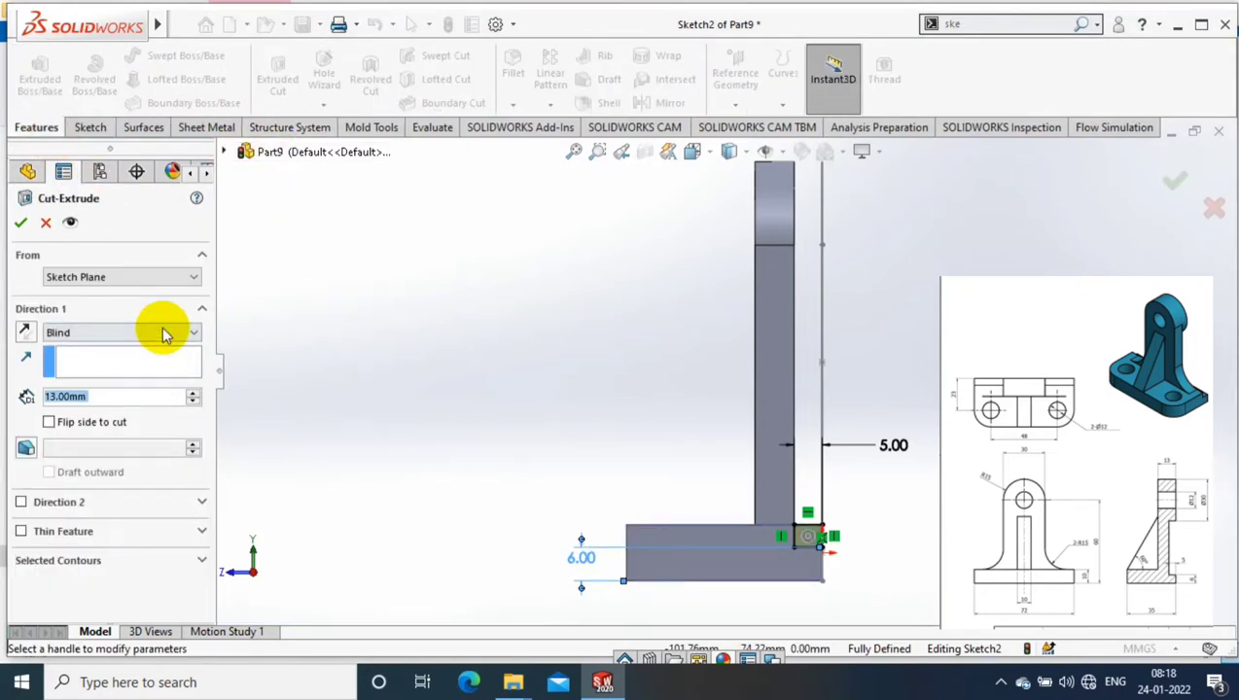
{"action": "scroll", "coordinate": [164, 334], "scroll_direction": "down", "scroll_amount": 3}
{"action": "left_click", "coordinate": [171, 335]}
{"action": "left_click", "coordinate": [97, 373]}
{"action": "left_click", "coordinate": [21, 222]}
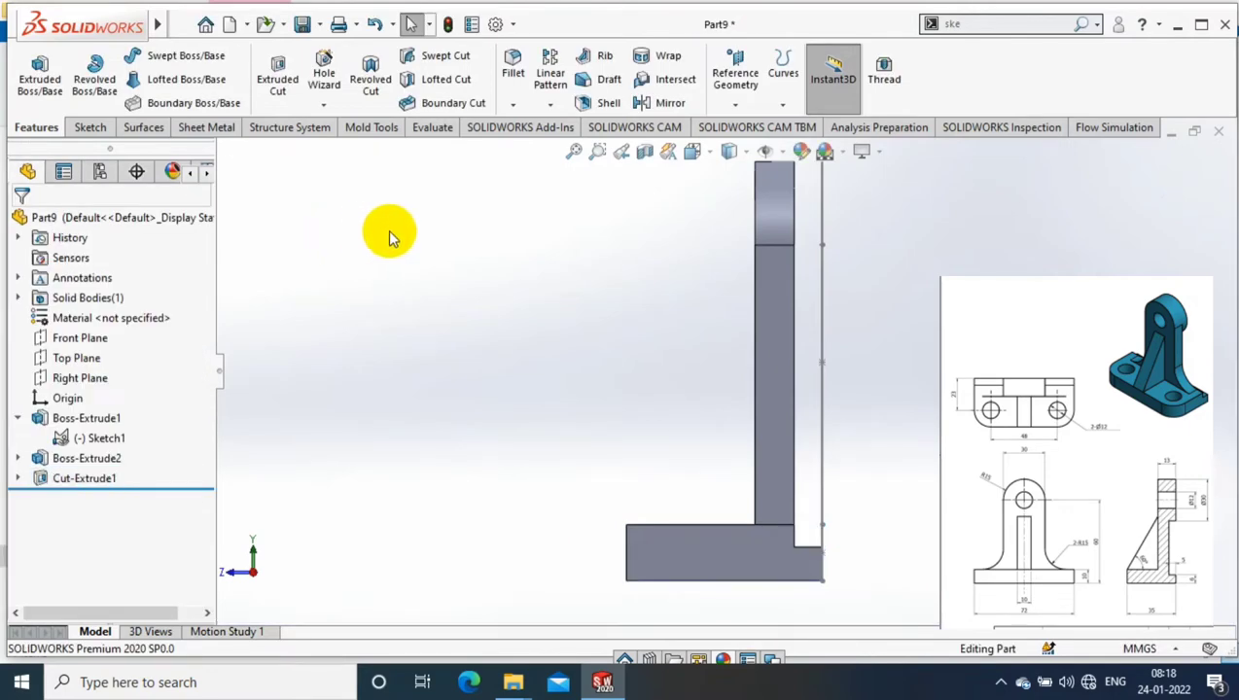
Sketch a circle centred on the upright's rounded top, viewing its face normal.
{"action": "middle_click_drag", "start_coordinate": [498, 269], "coordinate": [764, 277]}
{"action": "right_click", "coordinate": [764, 276]}
{"action": "left_click", "coordinate": [895, 197]}
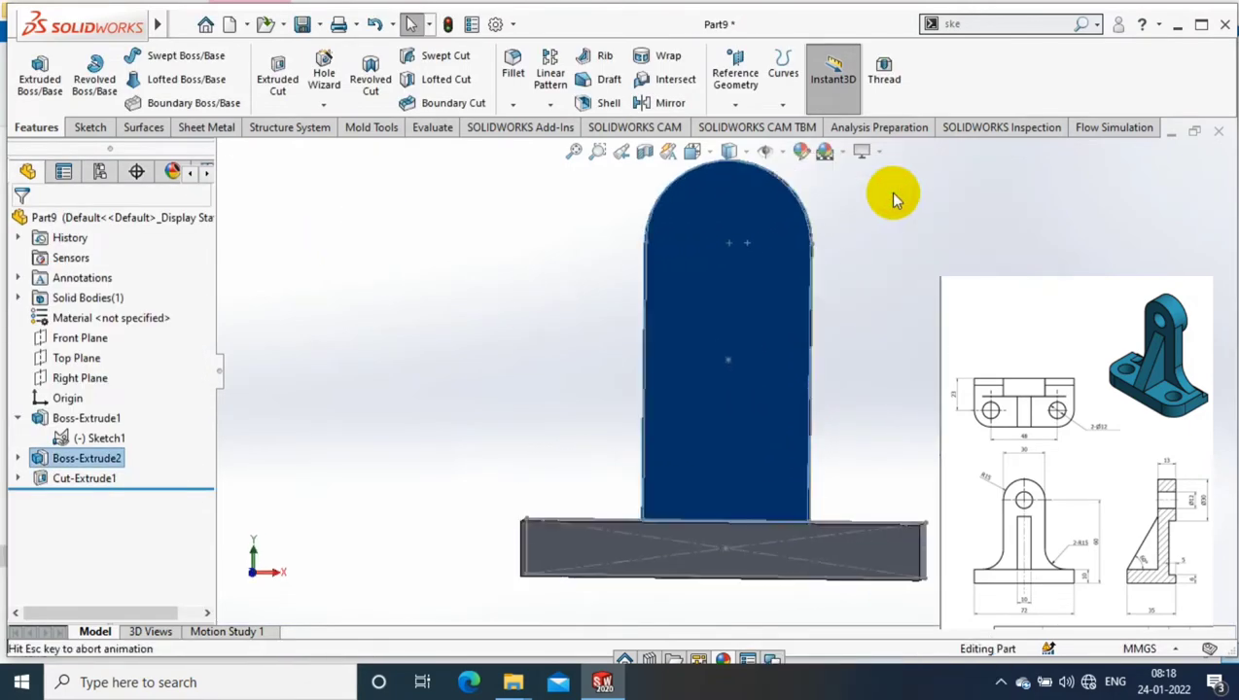
{"action": "left_click", "coordinate": [90, 128]}
{"action": "left_click", "coordinate": [37, 76]}
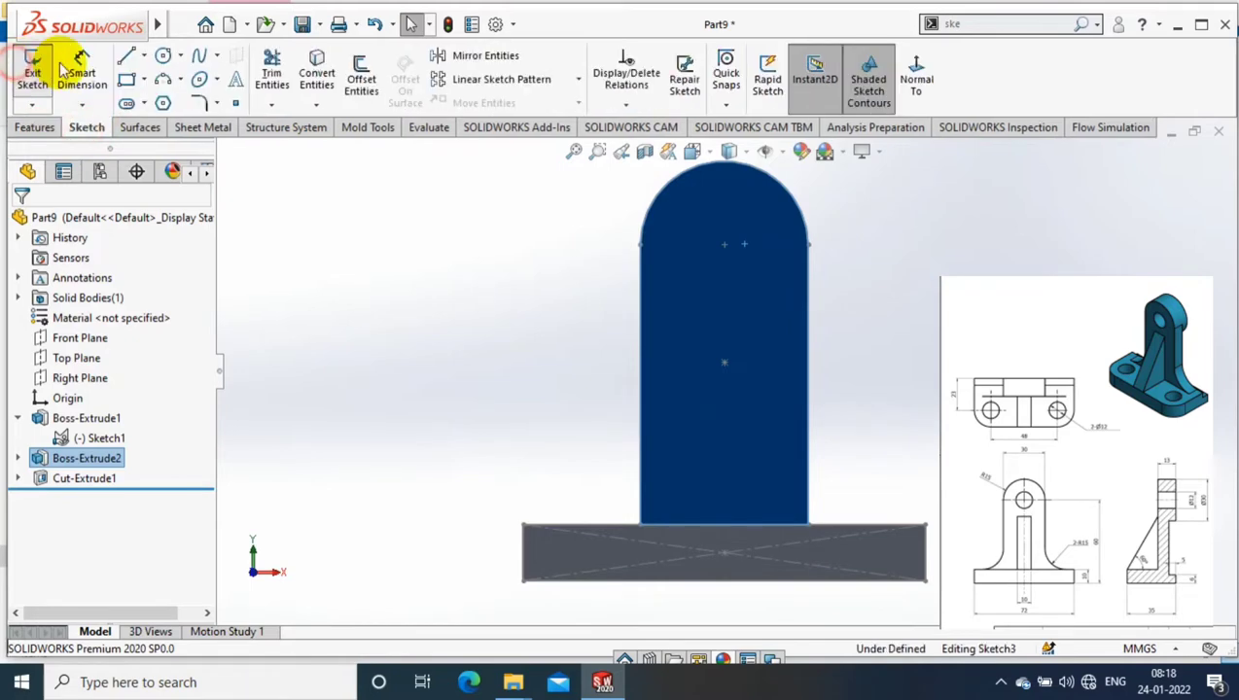
{"action": "left_click", "coordinate": [162, 56]}
{"action": "left_click", "coordinate": [725, 245]}
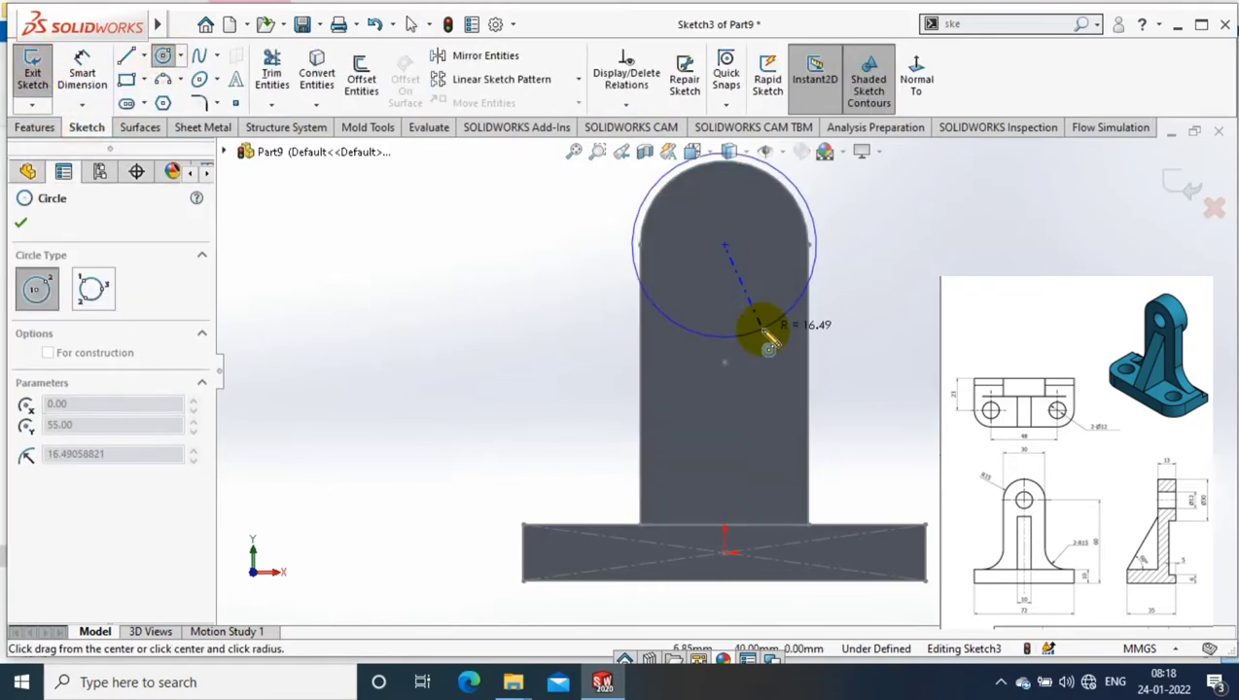
{"action": "left_click", "coordinate": [769, 336]}
{"action": "scroll", "coordinate": [852, 207], "scroll_direction": "down", "scroll_amount": 2}
Dimension the circle to Ø30.
{"action": "left_click", "coordinate": [82, 63]}
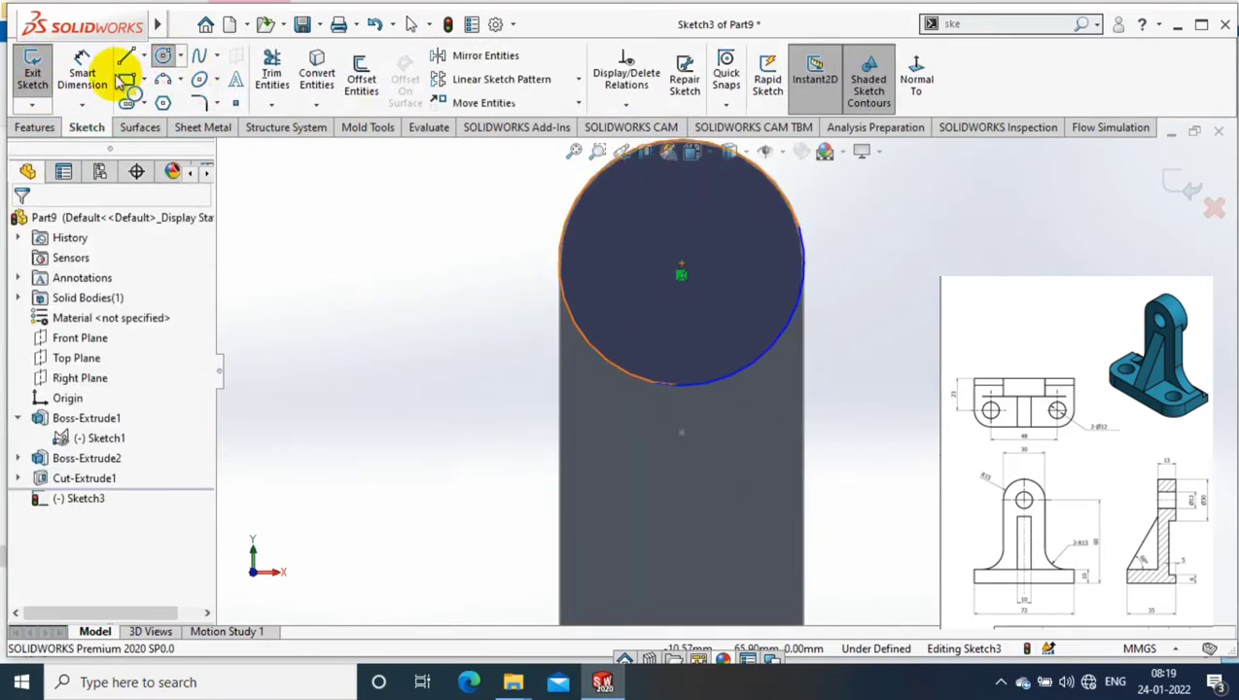
{"action": "left_click", "coordinate": [452, 248]}
{"action": "type", "text": "30"}
{"action": "key", "text": "Return"}
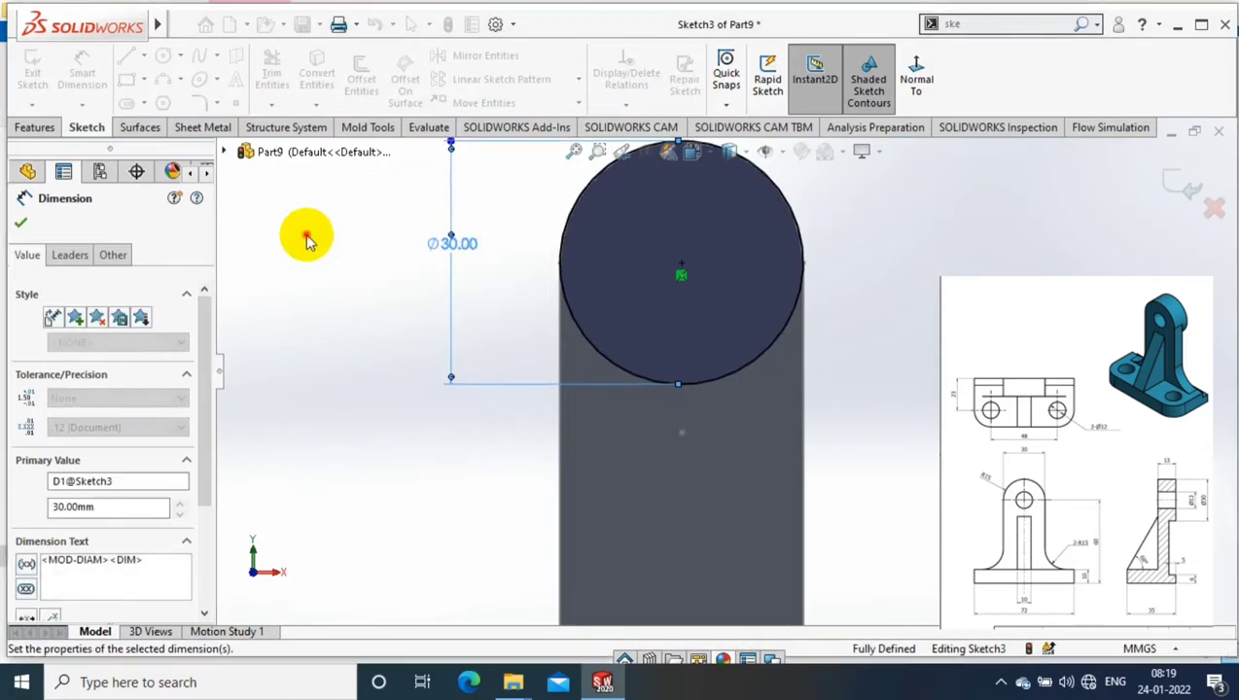
{"action": "left_click", "coordinate": [306, 241]}
Extrude the Ø30 circle 13 mm as a boss.
{"action": "left_click", "coordinate": [29, 128]}
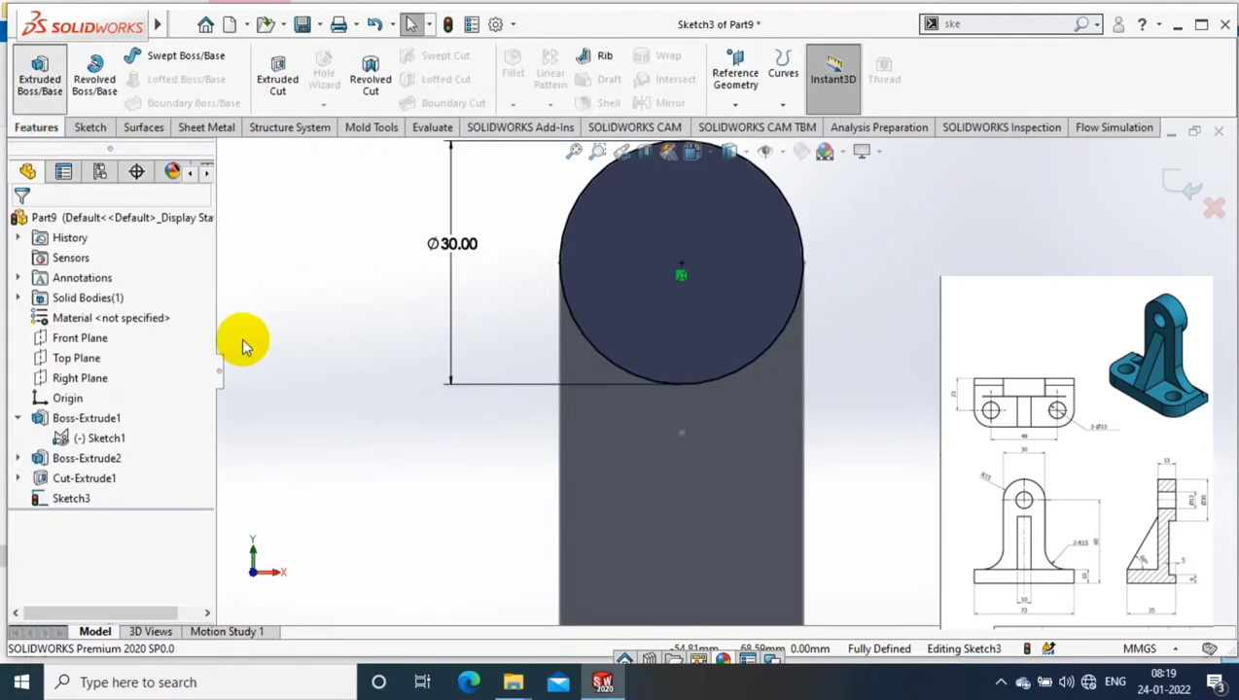
{"action": "left_click", "coordinate": [39, 73]}
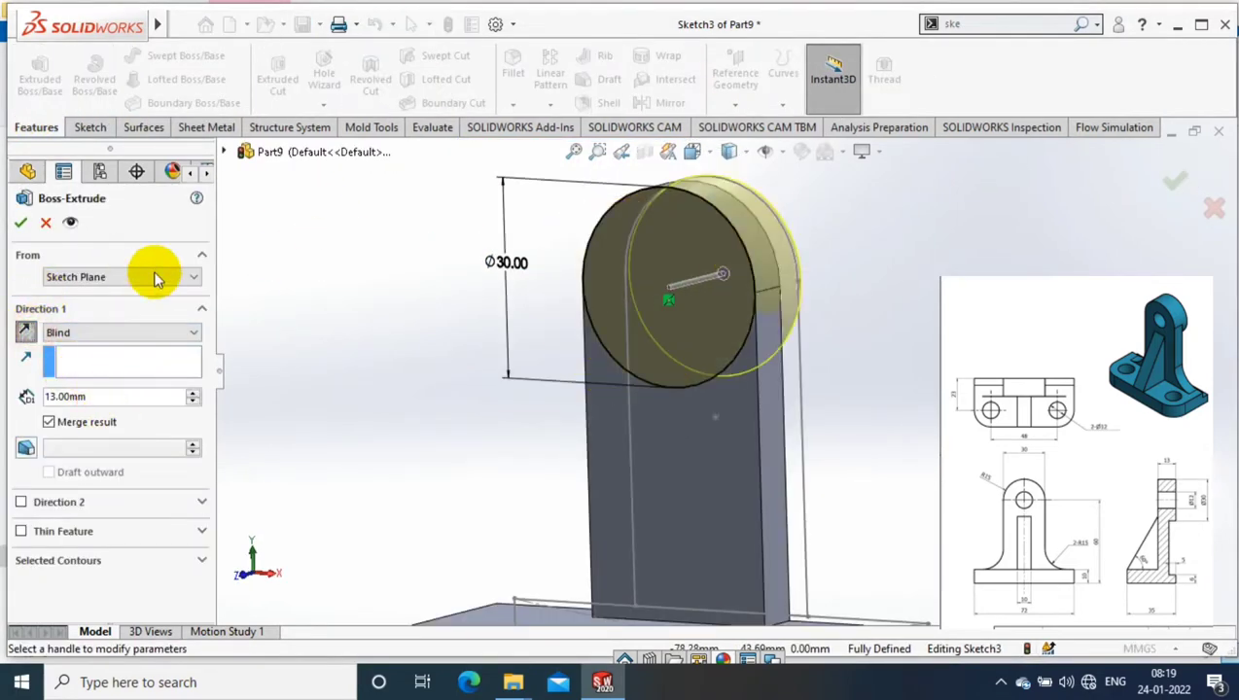
{"action": "key", "text": "Return"}
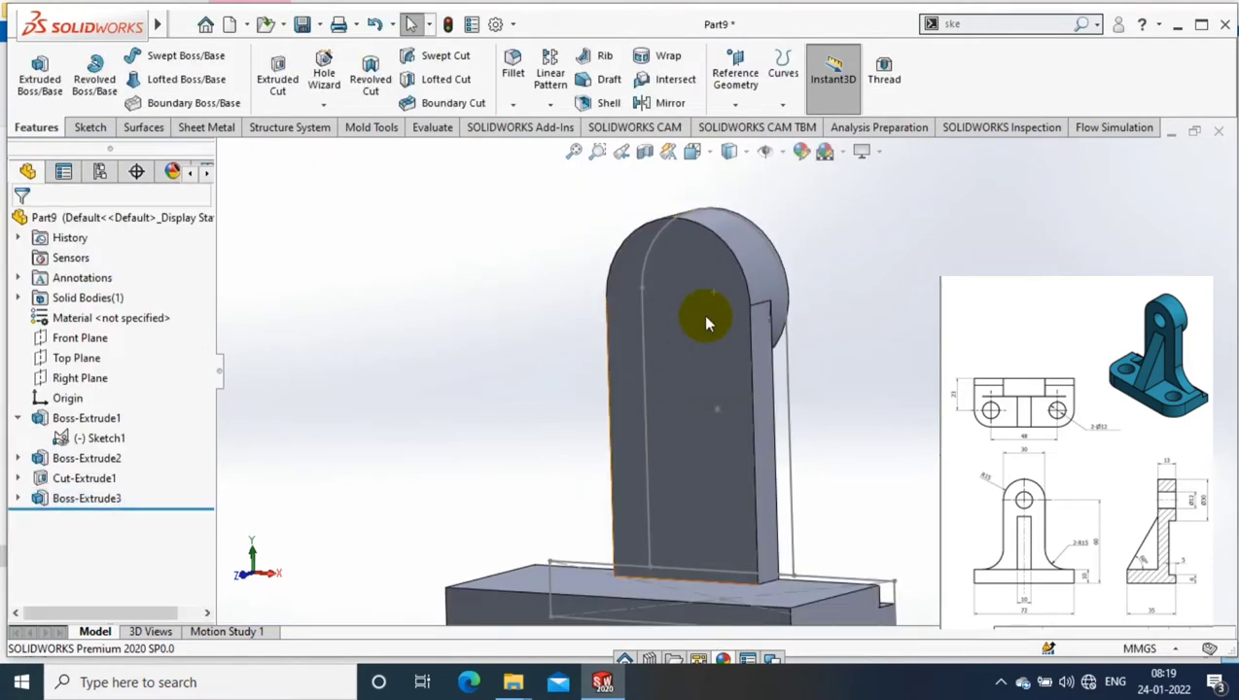
{"action": "right_click", "coordinate": [707, 323]}
Sketch a Ø12 circle at the centre of the upright's rounded top.
{"action": "left_click", "coordinate": [773, 197]}
{"action": "left_click", "coordinate": [85, 124]}
{"action": "left_click", "coordinate": [32, 78]}
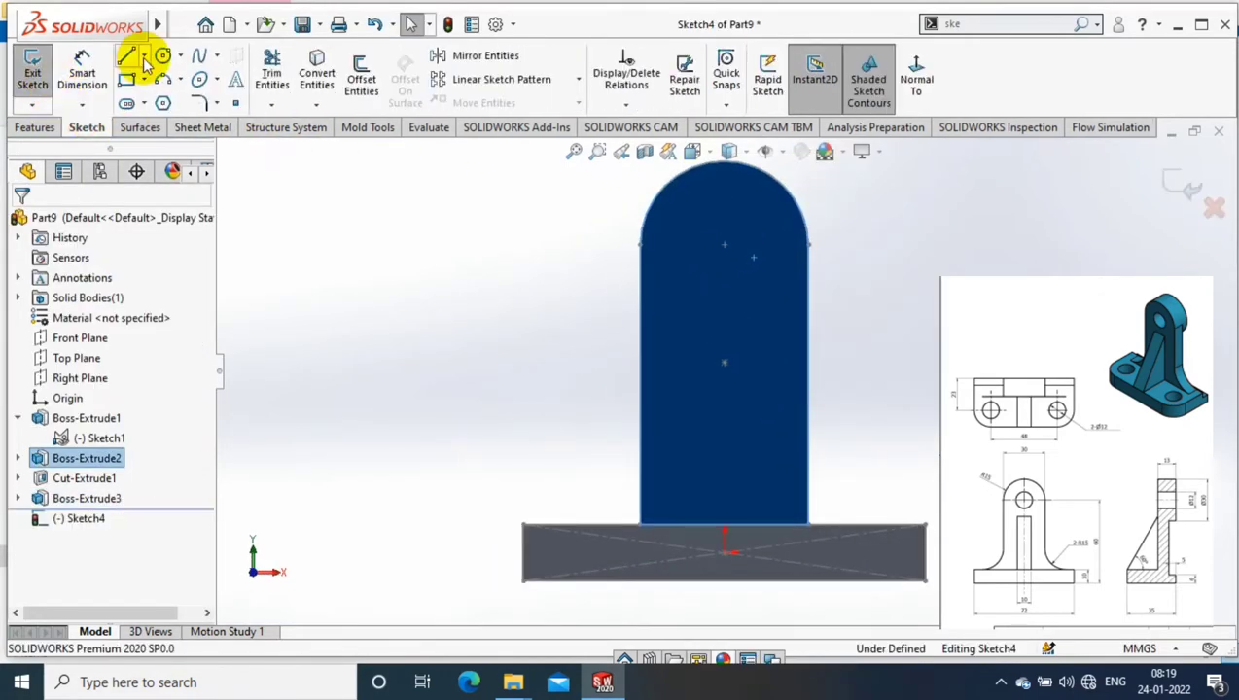
{"action": "left_click", "coordinate": [162, 55]}
{"action": "scroll", "coordinate": [941, 200], "scroll_direction": "down", "scroll_amount": 2}
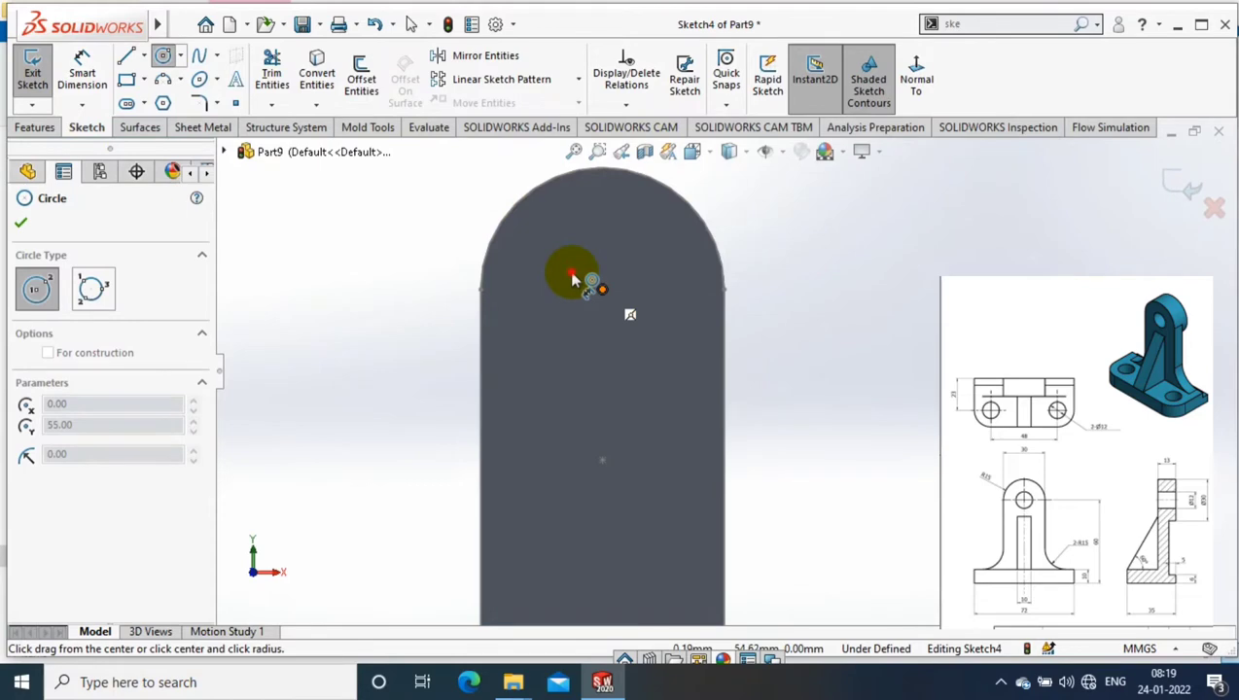
{"action": "left_click", "coordinate": [572, 279]}
{"action": "left_click", "coordinate": [545, 262]}
{"action": "type", "text": "12"}
{"action": "key", "text": "Return"}
Cut the Ø12 circle Through All in both directions to form the hole.
{"action": "middle_click_drag", "start_coordinate": [462, 304], "coordinate": [148, 195]}
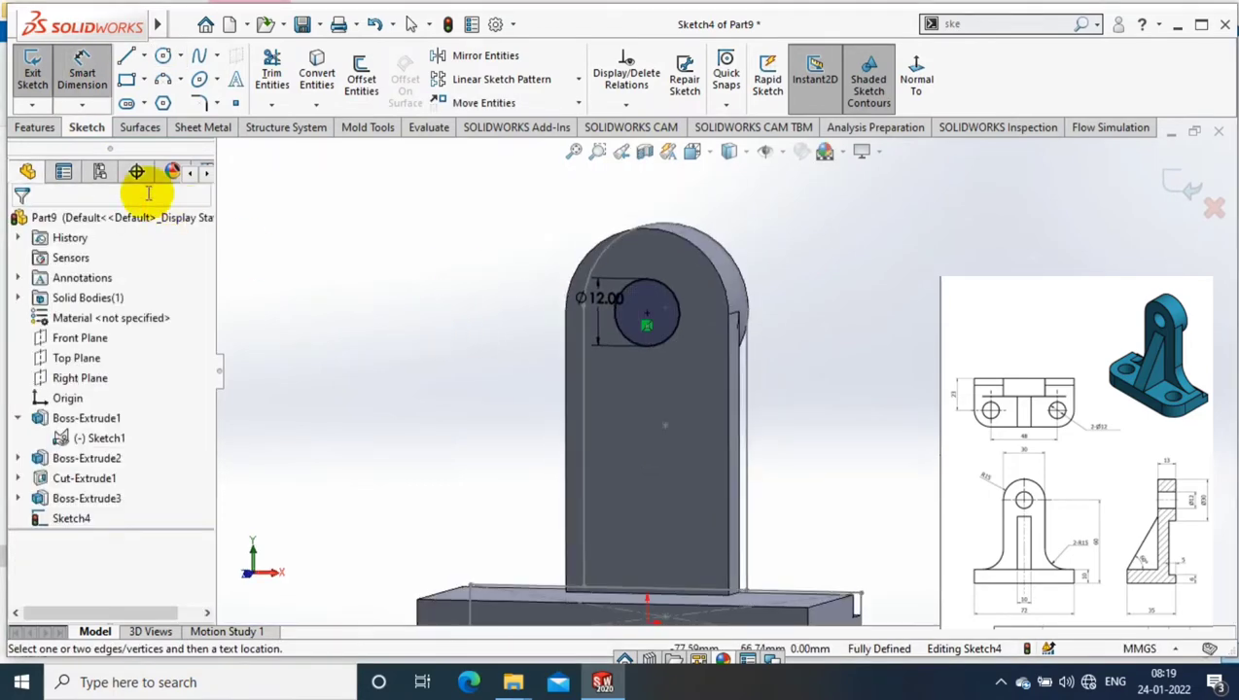
{"action": "left_click", "coordinate": [34, 127]}
{"action": "left_click", "coordinate": [277, 78]}
{"action": "left_click", "coordinate": [141, 332]}
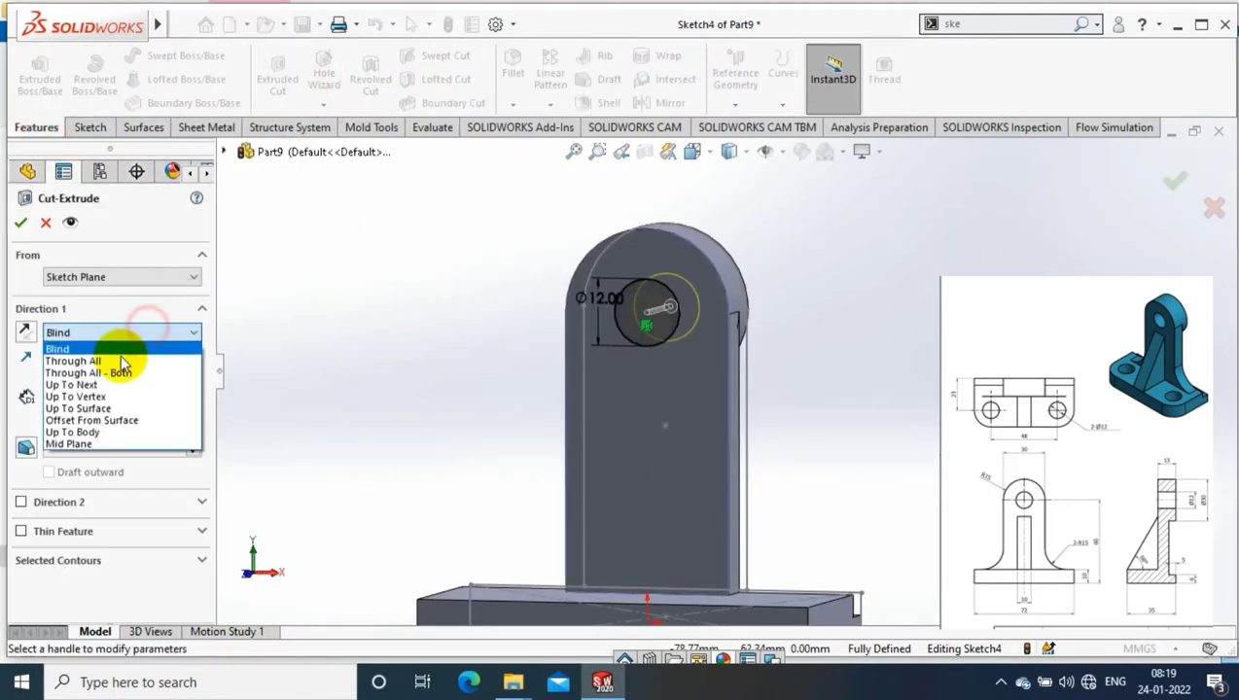
{"action": "left_click", "coordinate": [92, 372]}
{"action": "left_click", "coordinate": [20, 221]}
{"action": "middle_click_drag", "start_coordinate": [534, 296], "coordinate": [748, 497]}
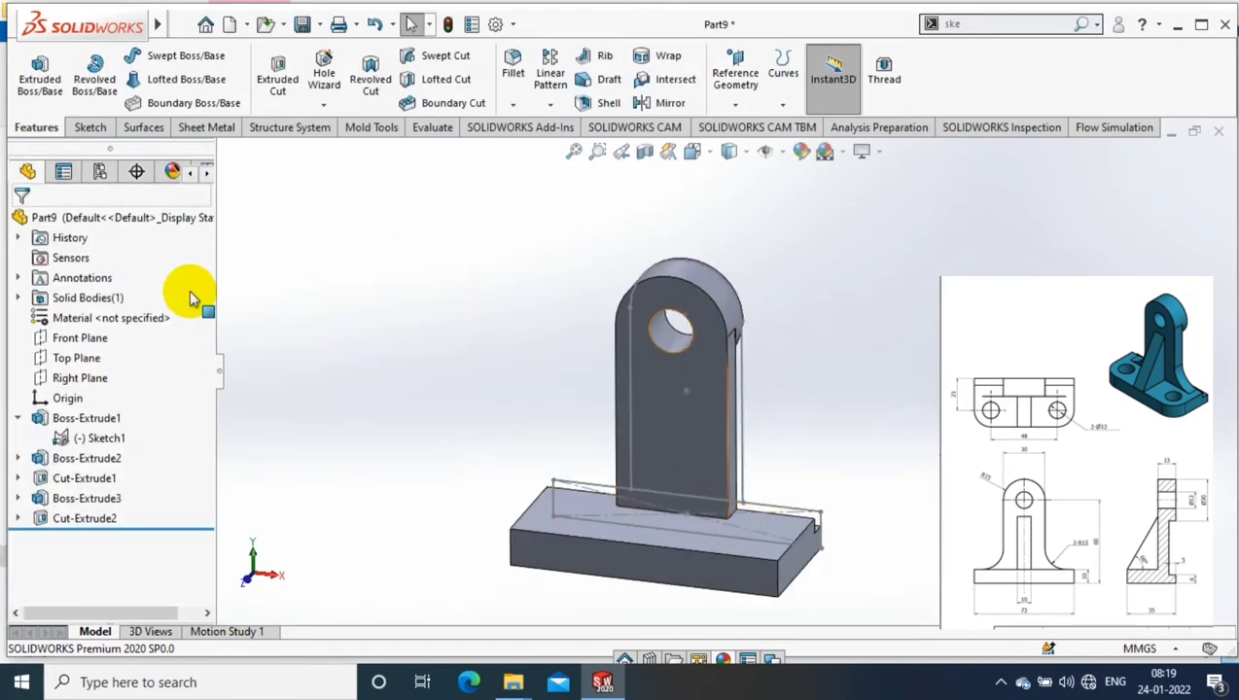
{"action": "right_click", "coordinate": [125, 377]}
On the Right Plane, sketch a diagonal line from the base's top to the upright.
{"action": "left_click", "coordinate": [190, 350]}
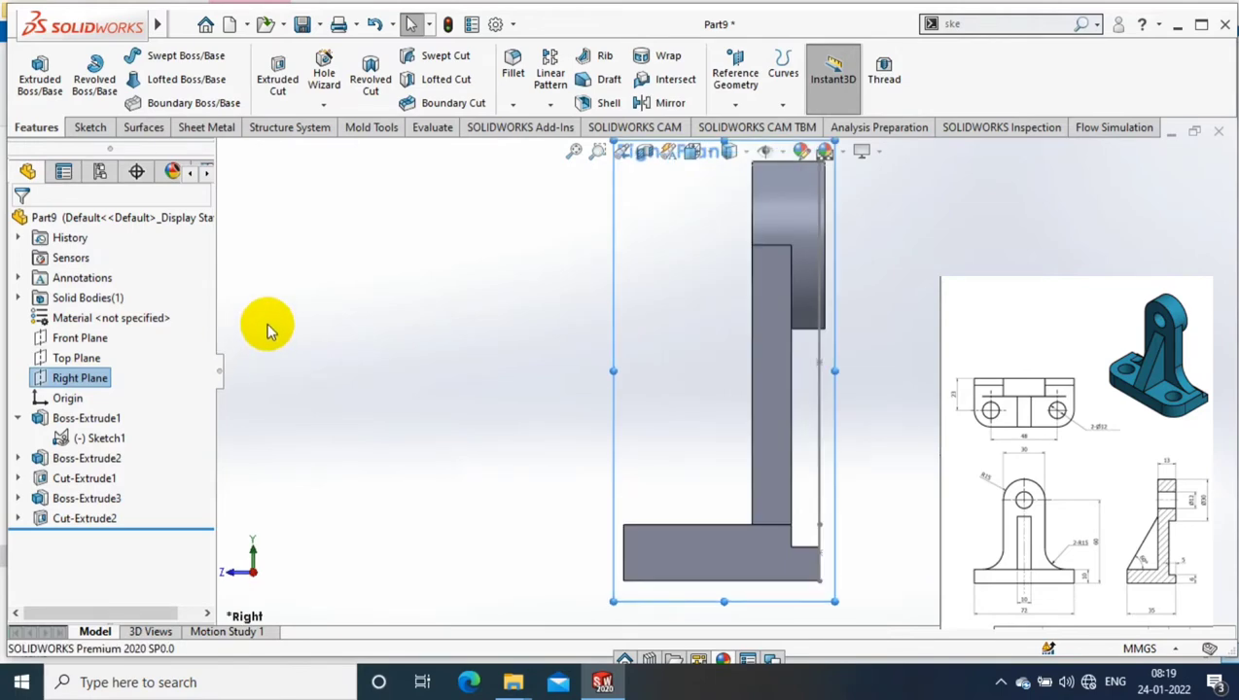
{"action": "left_click", "coordinate": [87, 128]}
{"action": "left_click", "coordinate": [125, 56]}
{"action": "left_click", "coordinate": [624, 526]}
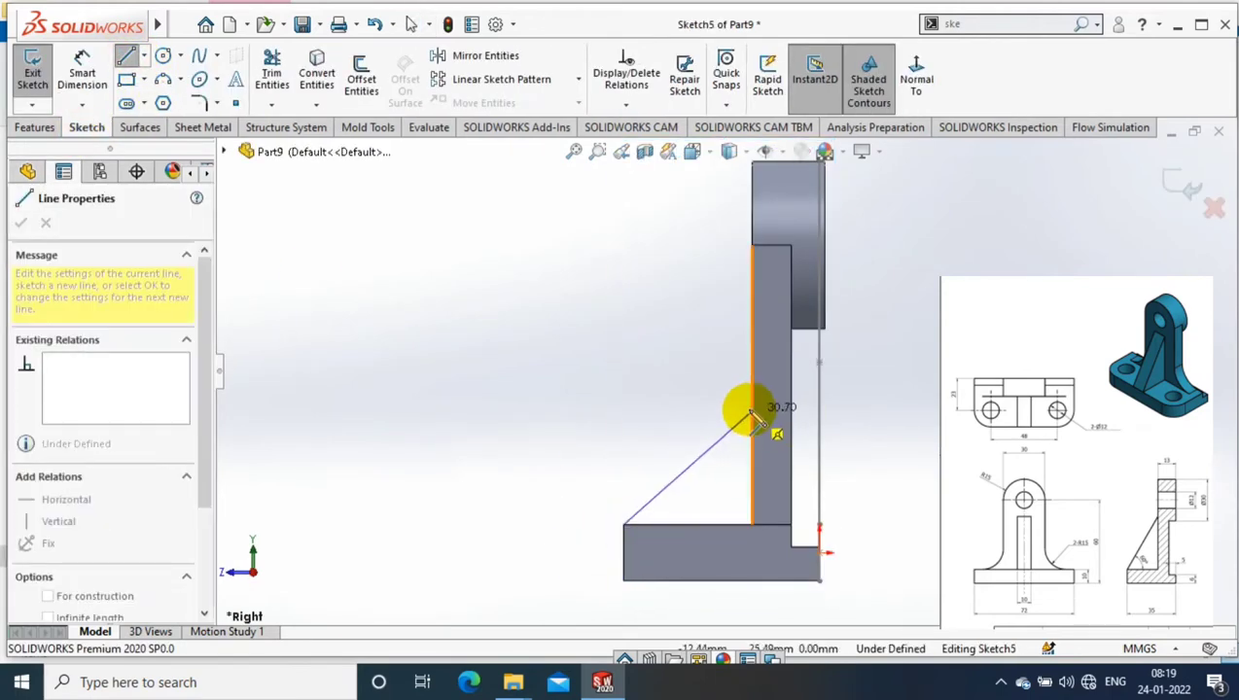
{"action": "left_click", "coordinate": [751, 407]}
{"action": "key", "text": "Escape"}
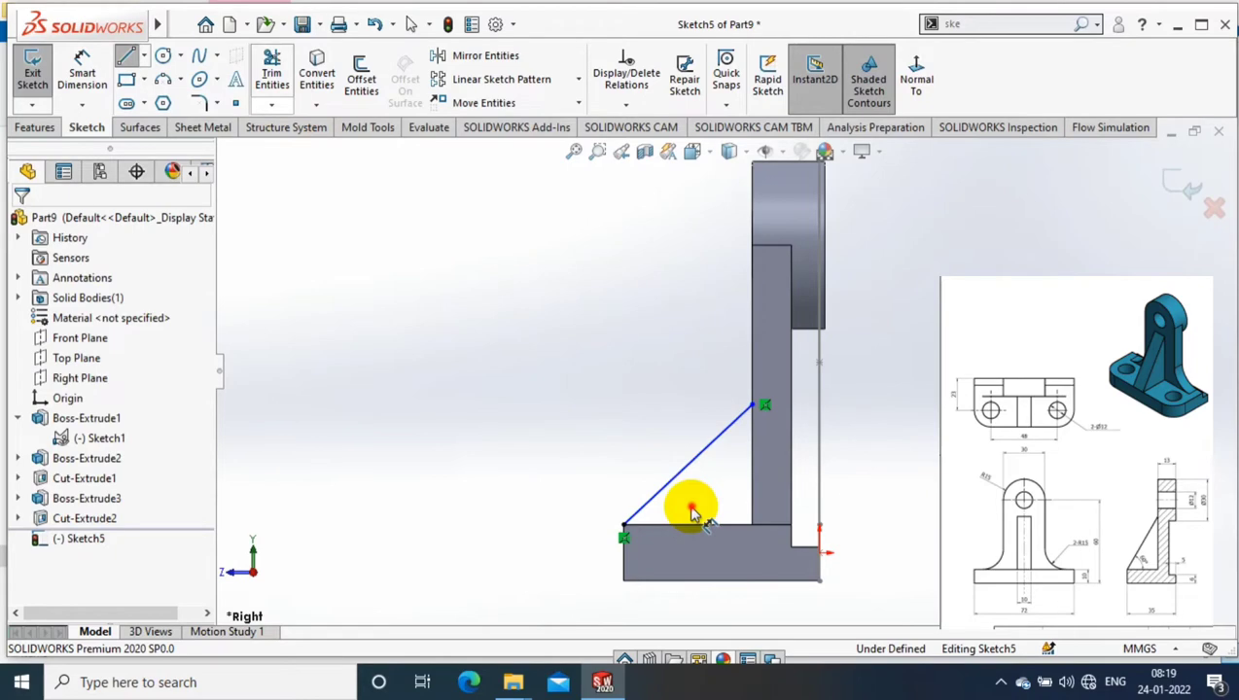
Dimension the rib line at 60° to the base's top edge.
{"action": "key", "text": "d"}
{"action": "left_click", "coordinate": [672, 476]}
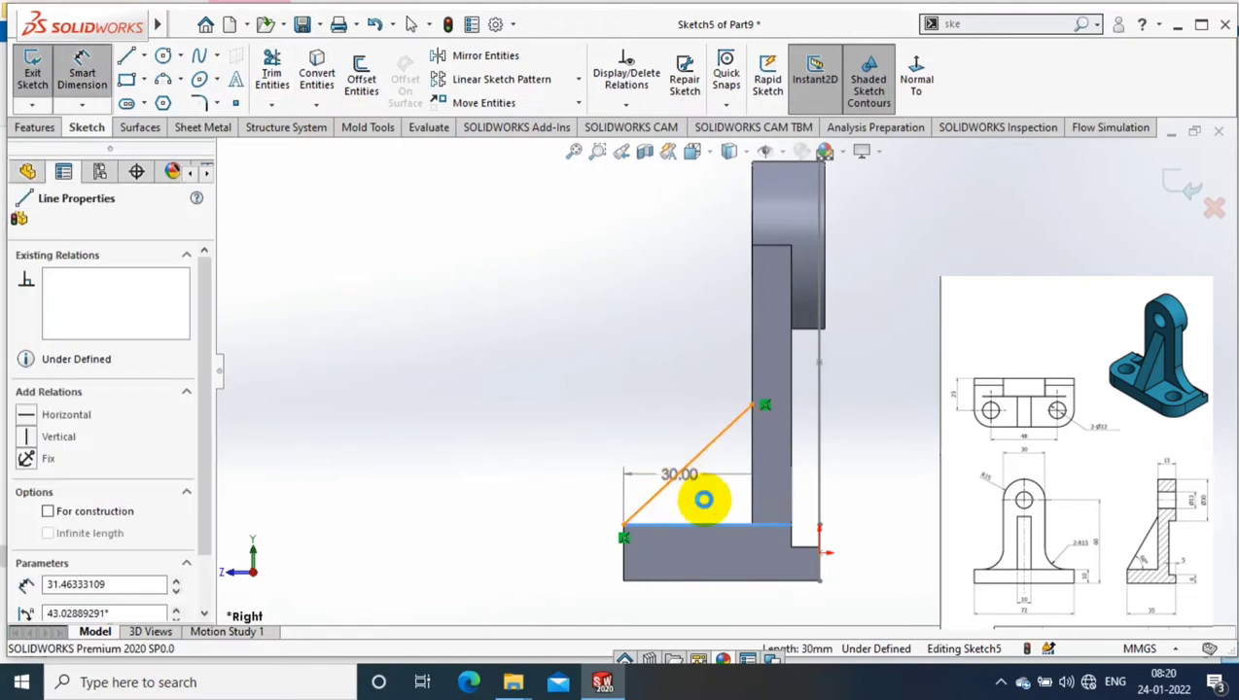
{"action": "left_click", "coordinate": [704, 500]}
{"action": "left_click", "coordinate": [667, 556]}
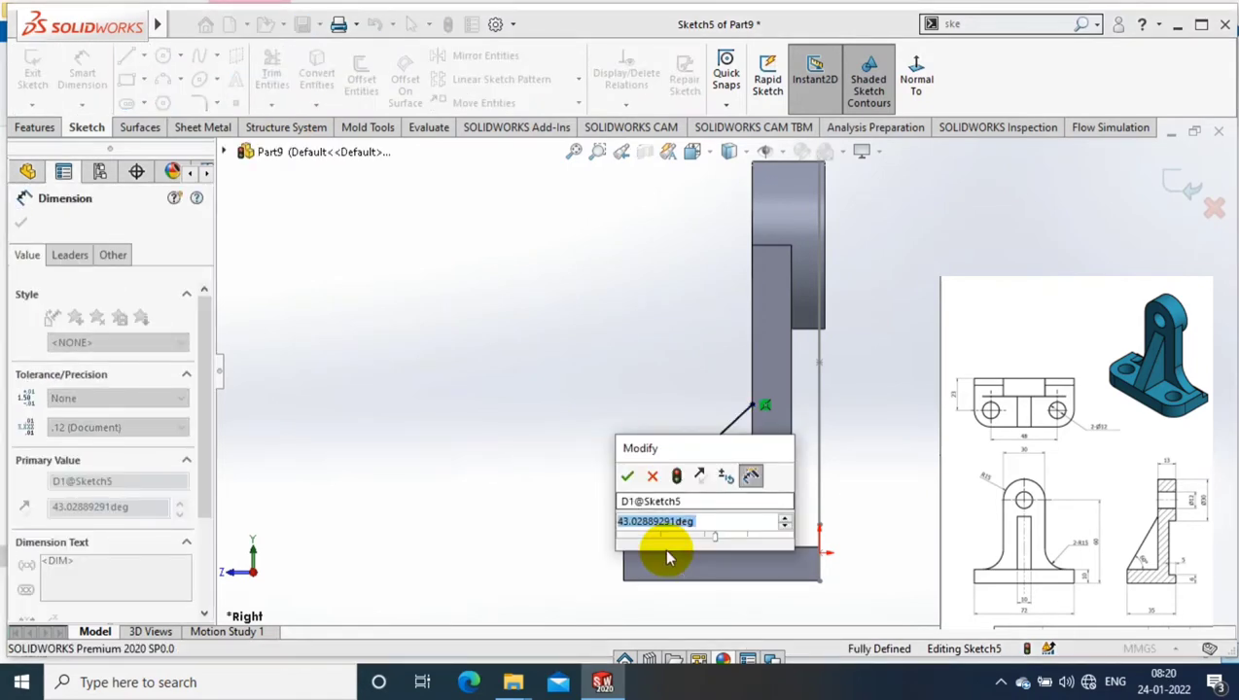
{"action": "type", "text": "60"}
{"action": "key", "text": "Return"}
{"action": "left_click", "coordinate": [911, 473]}
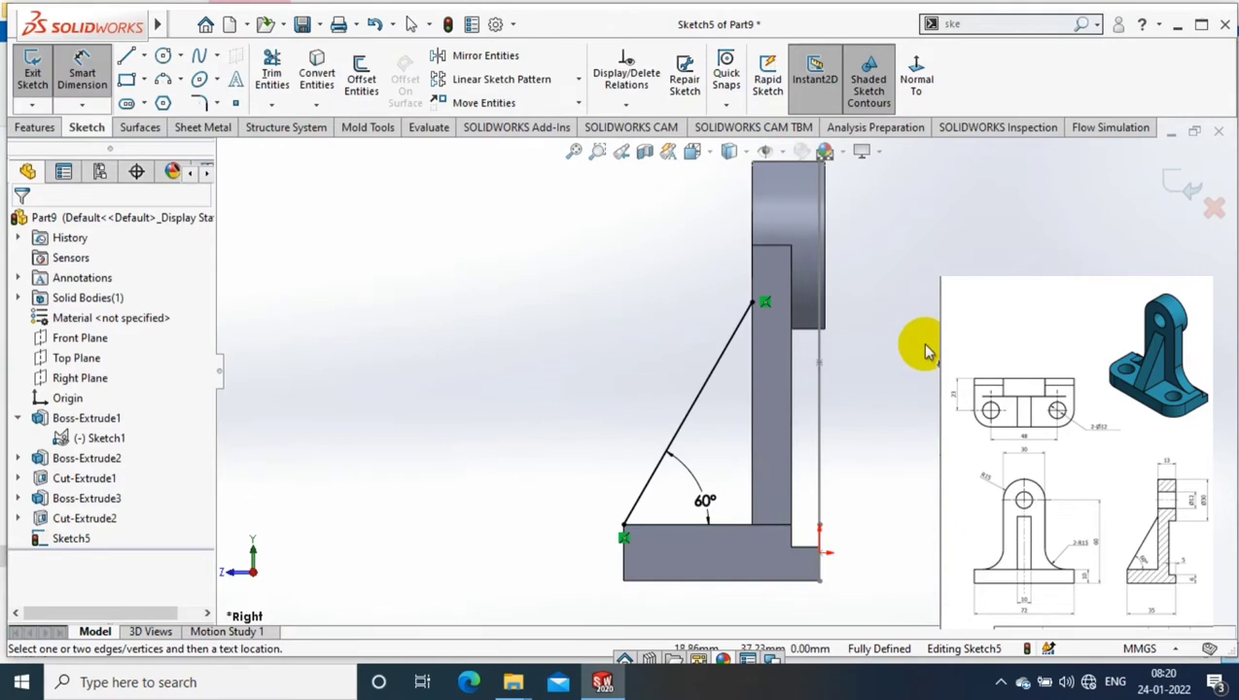
Create Rib1, 10 mm thick, from the diagonal sketch line.
{"action": "key", "text": "ctrl+7"}
{"action": "left_click", "coordinate": [32, 64]}
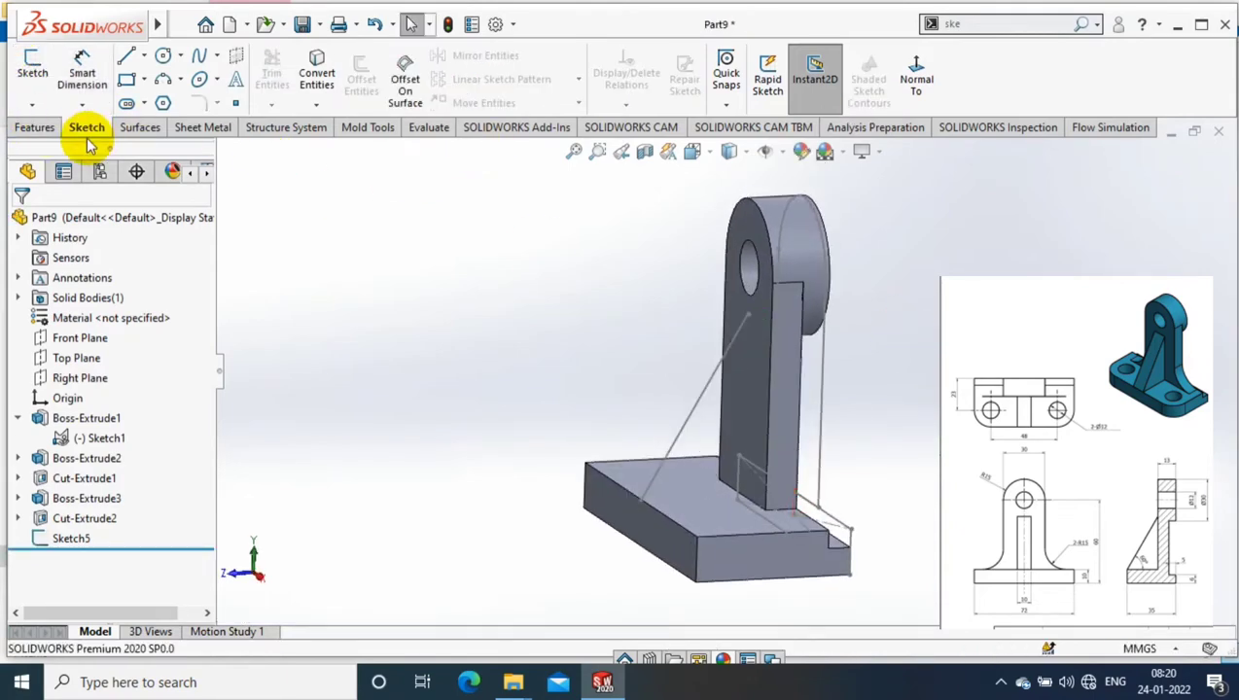
{"action": "left_click", "coordinate": [30, 128]}
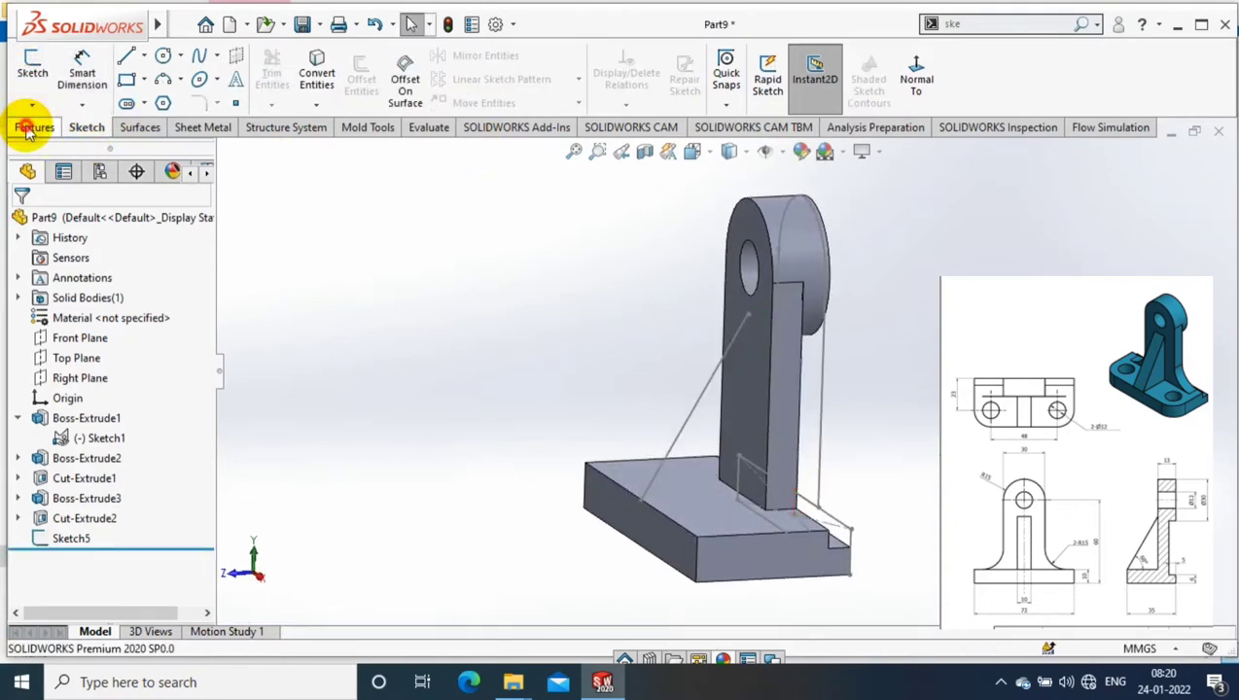
{"action": "left_click", "coordinate": [718, 375]}
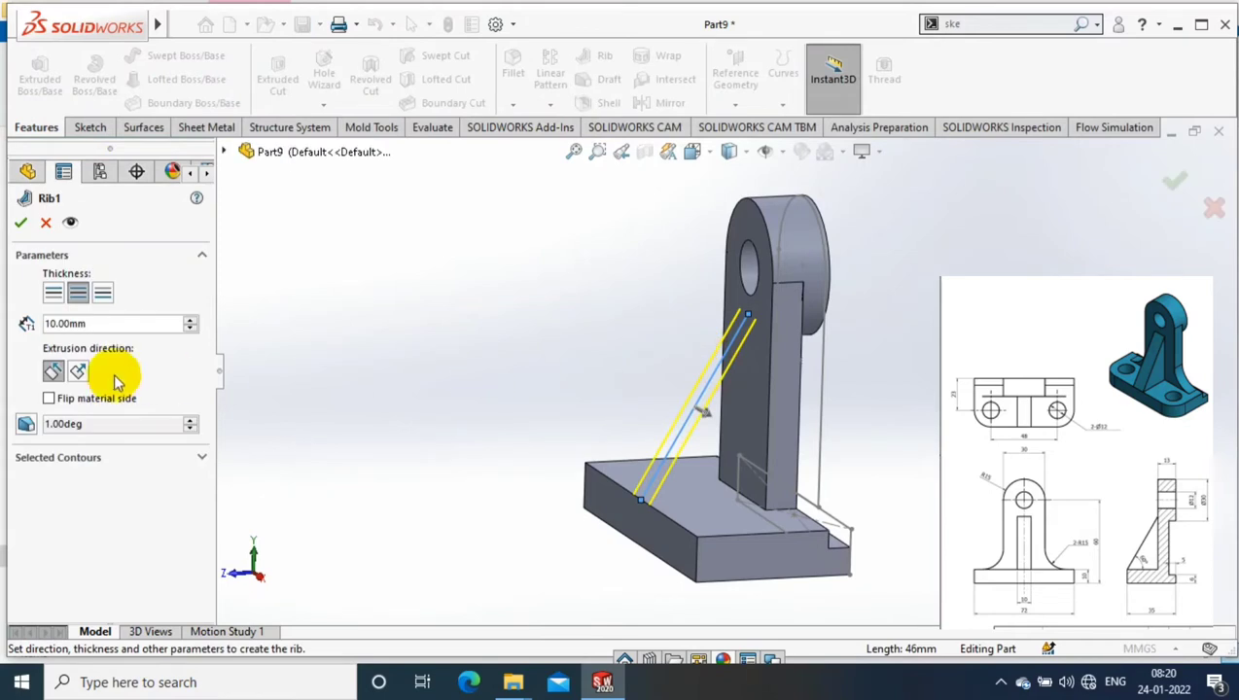
{"action": "left_click", "coordinate": [20, 222]}
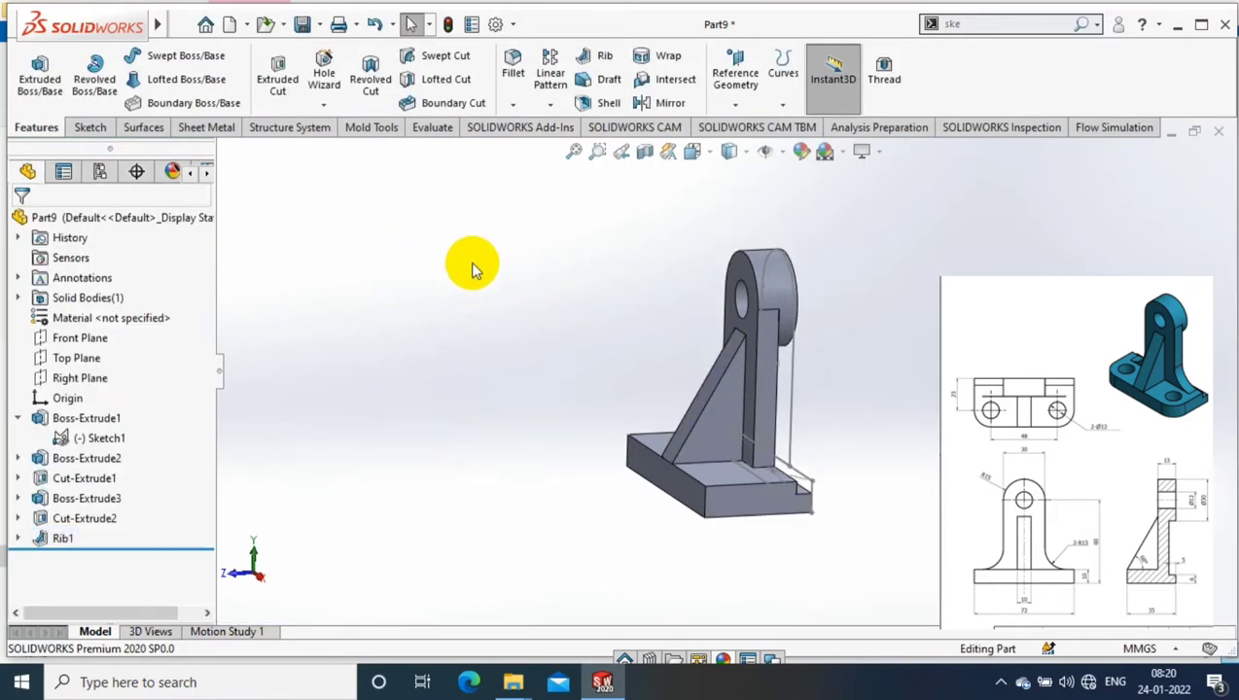
{"action": "mouse_move", "coordinate": [469, 261]}
{"action": "middle_mouse_down"}
{"action": "mouse_move", "coordinate": [692, 237]}
{"action": "mouse_move", "coordinate": [904, 416]}
{"action": "mouse_move", "coordinate": [567, 158]}
{"action": "middle_mouse_up"}
Fillet the edge where the upright meets the base with a 15 mm radius.
{"action": "left_click", "coordinate": [514, 105]}
{"action": "left_click", "coordinate": [530, 127]}
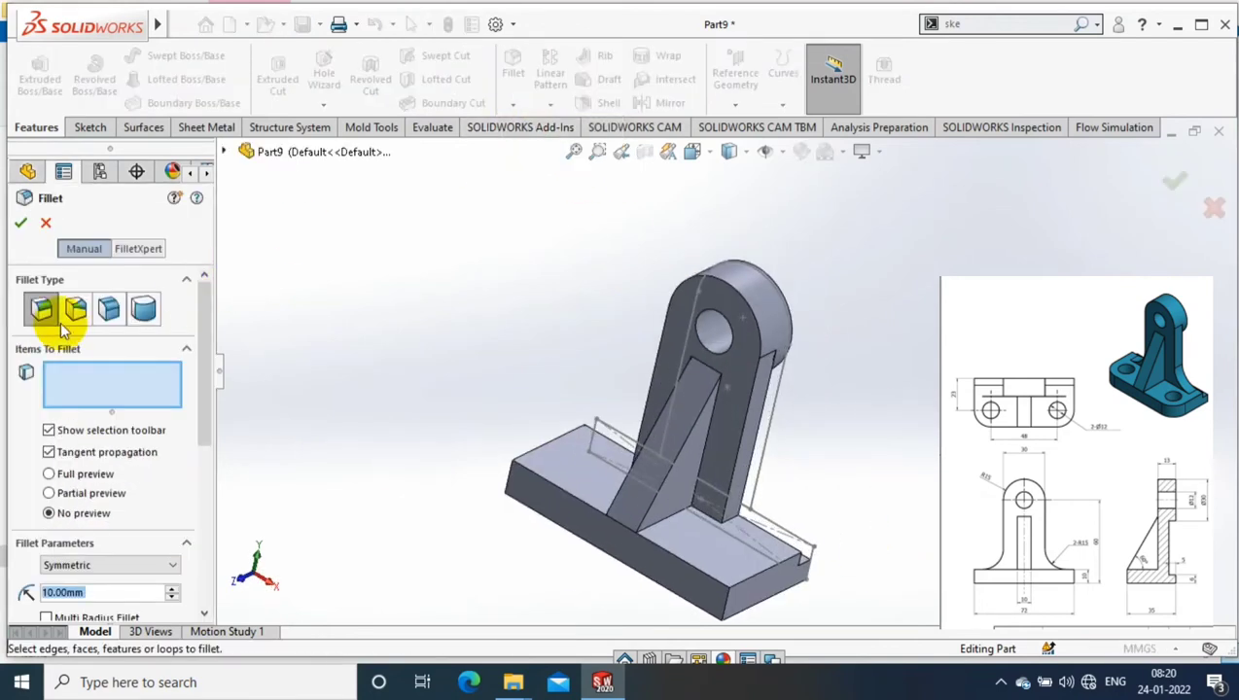
{"action": "scroll", "coordinate": [183, 376], "scroll_direction": "down", "scroll_amount": 3}
{"action": "type", "text": "15"}
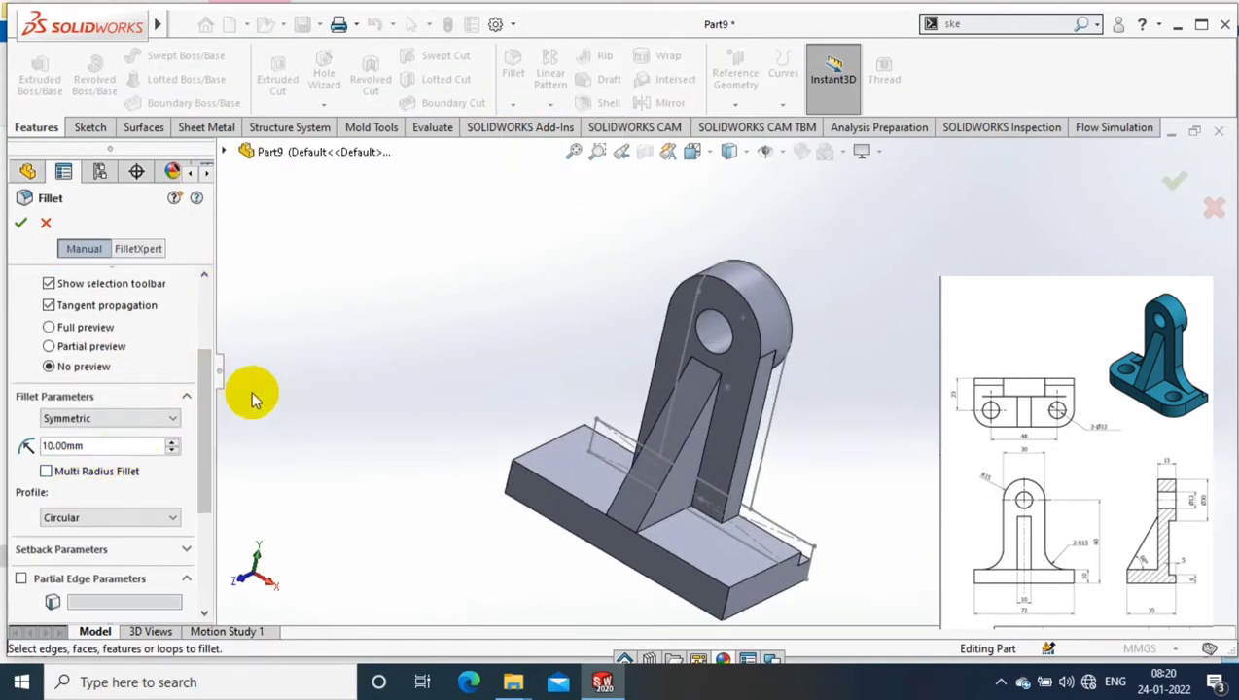
{"action": "scroll", "coordinate": [207, 372], "scroll_direction": "up", "scroll_amount": 3}
{"action": "left_click", "coordinate": [731, 523]}
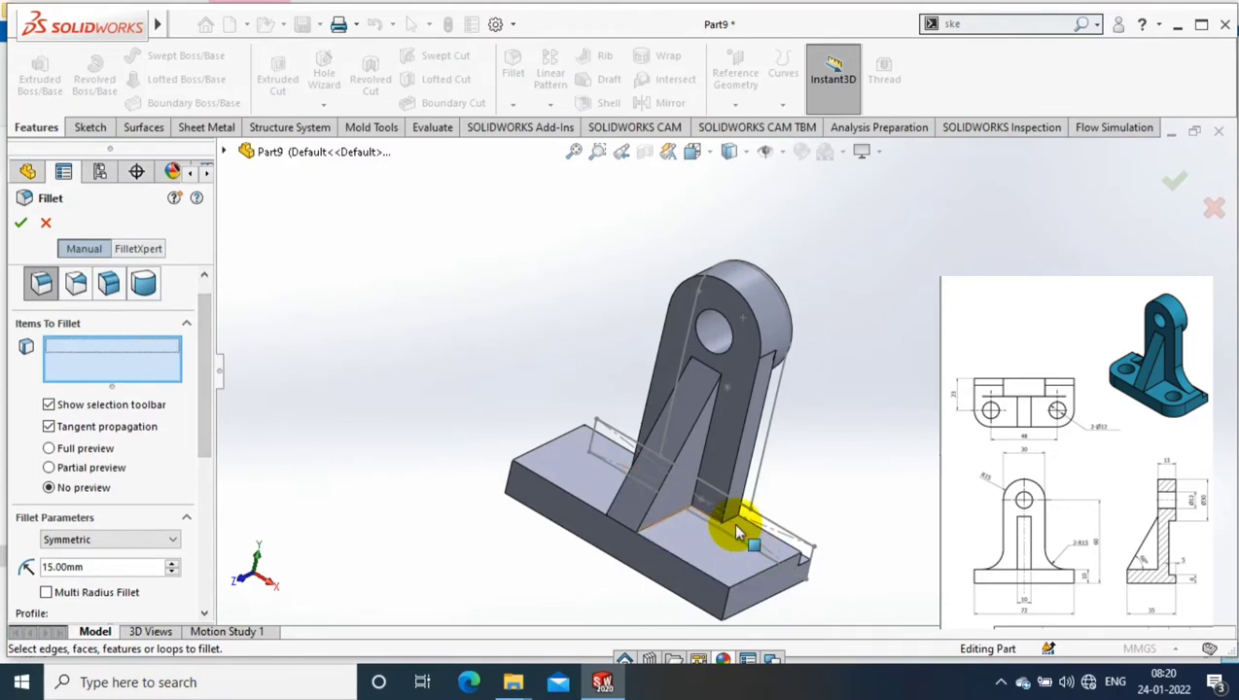
{"action": "middle_click_drag", "start_coordinate": [596, 341], "coordinate": [595, 456]}
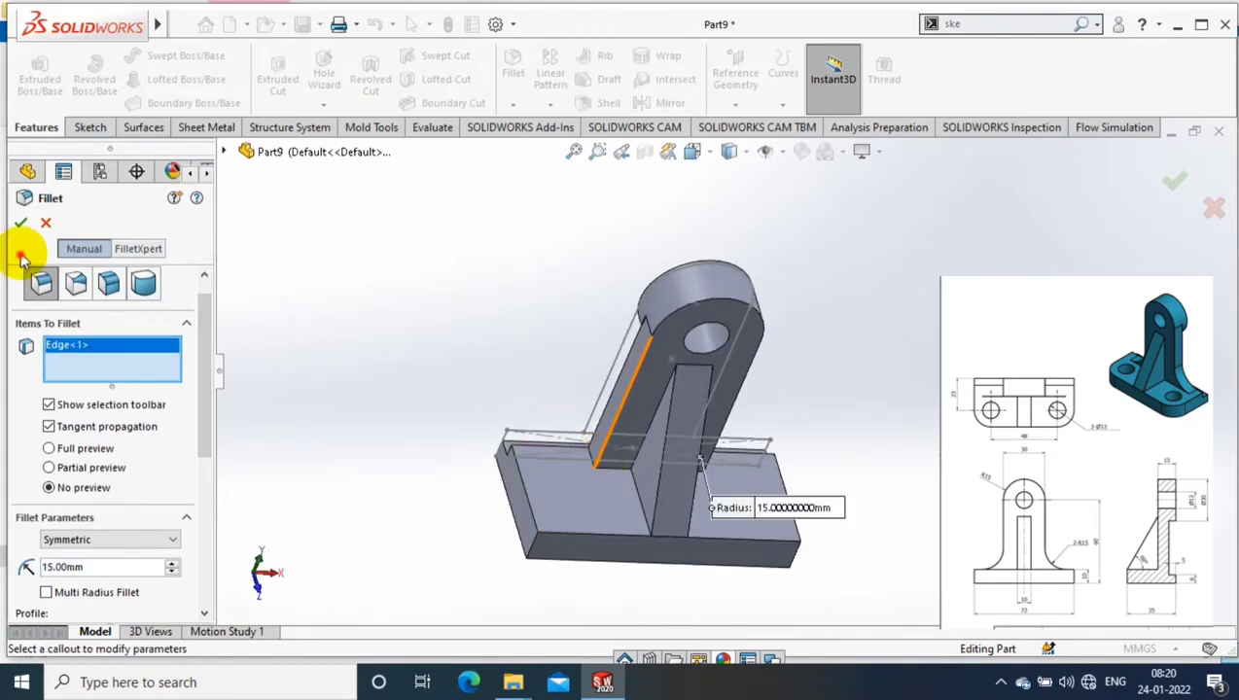
{"action": "left_click", "coordinate": [21, 222]}
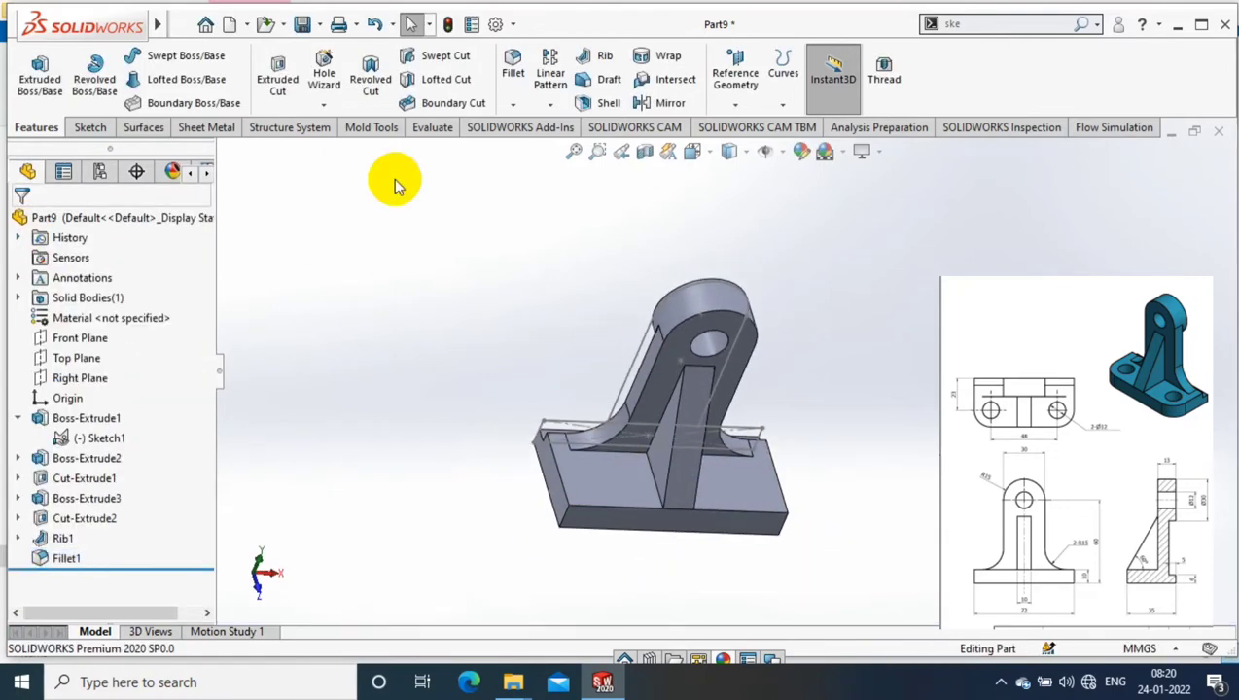
Round two vertical base plate corner edges with a 10 mm fillet.
{"action": "middle_click_drag", "start_coordinate": [396, 185], "coordinate": [386, 142]}
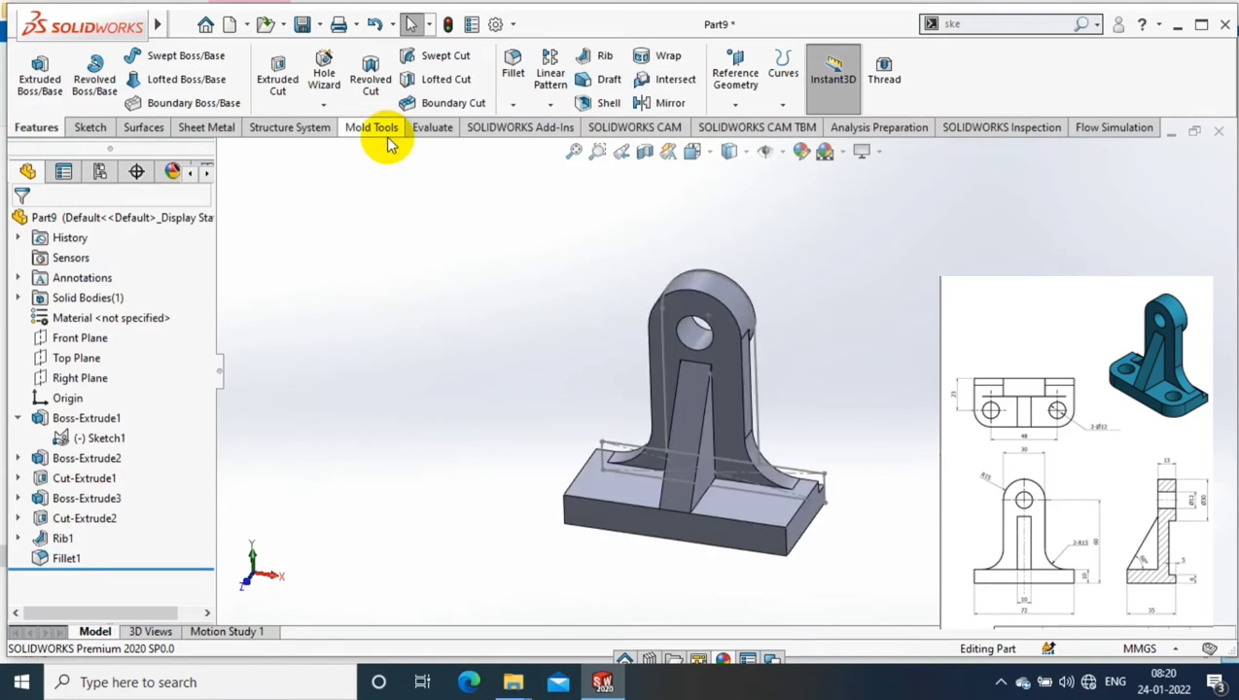
{"action": "left_click", "coordinate": [802, 550]}
{"action": "left_click", "coordinate": [812, 537]}
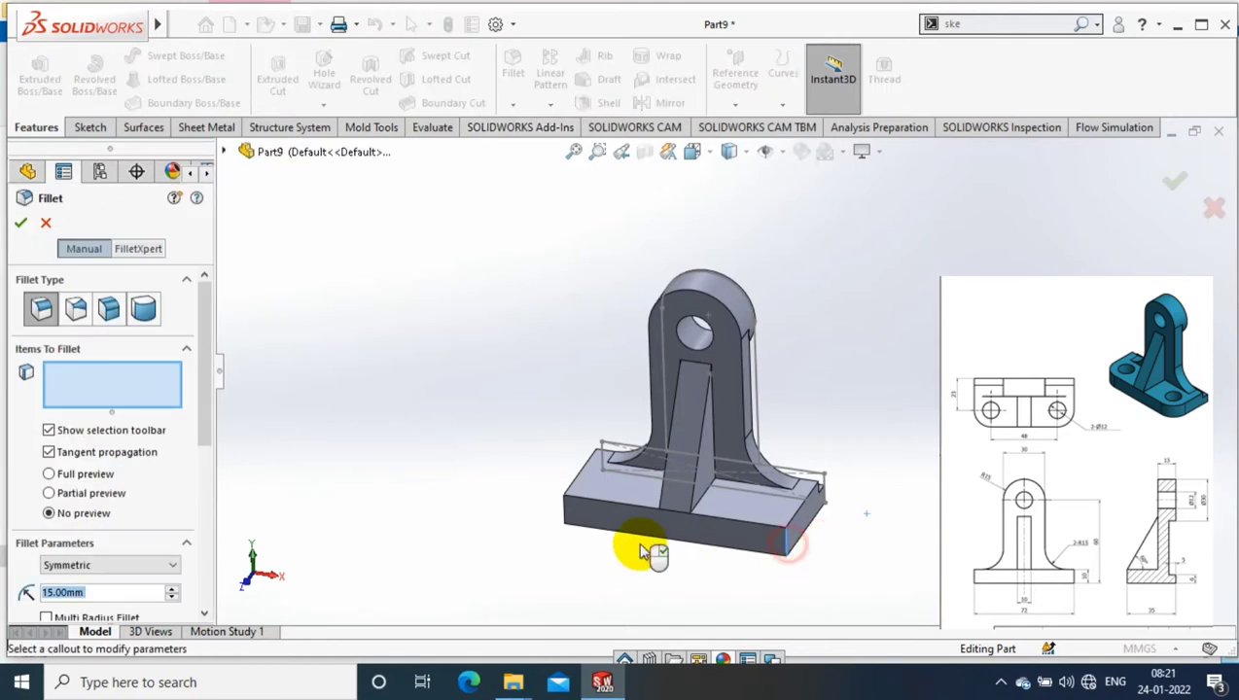
{"action": "left_click", "coordinate": [569, 517]}
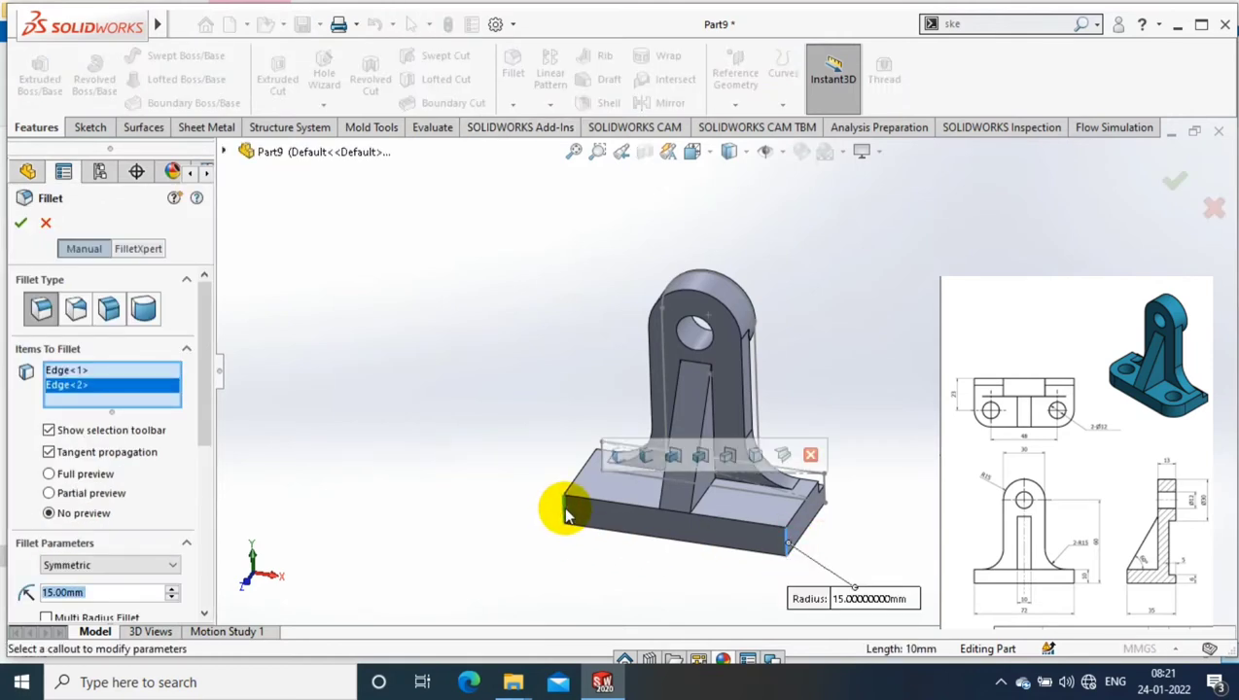
{"action": "type", "text": "10"}
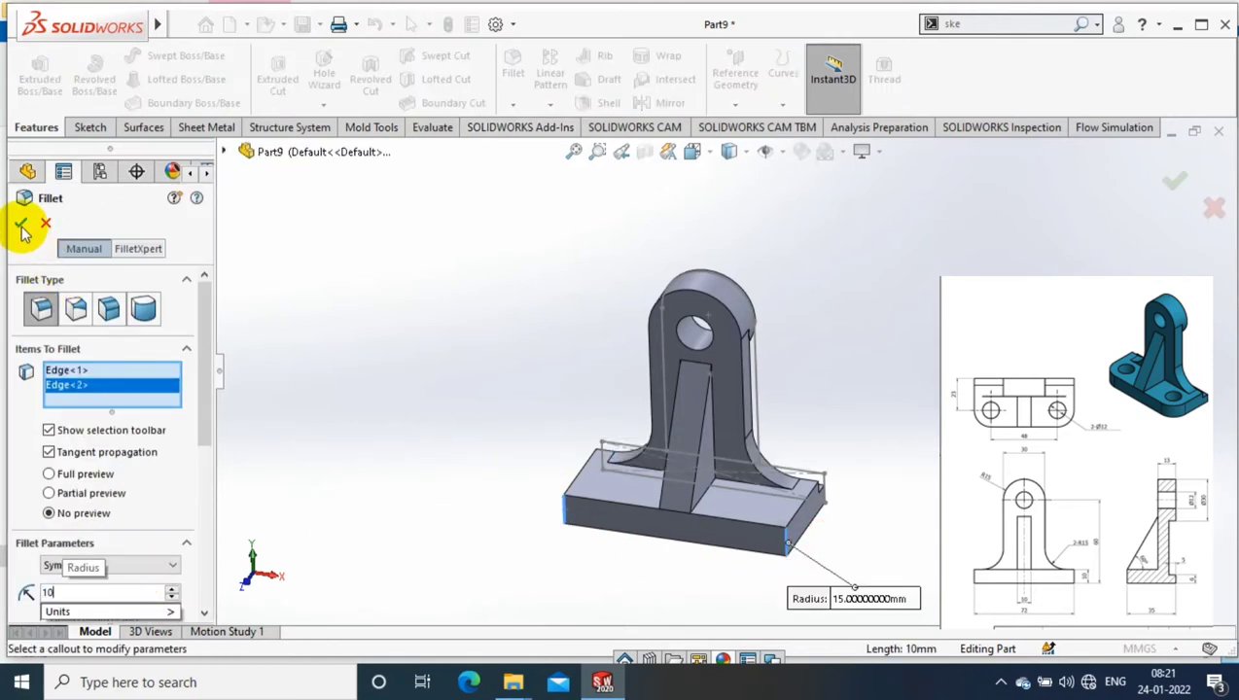
{"action": "left_click", "coordinate": [21, 223]}
{"action": "right_click", "coordinate": [745, 525]}
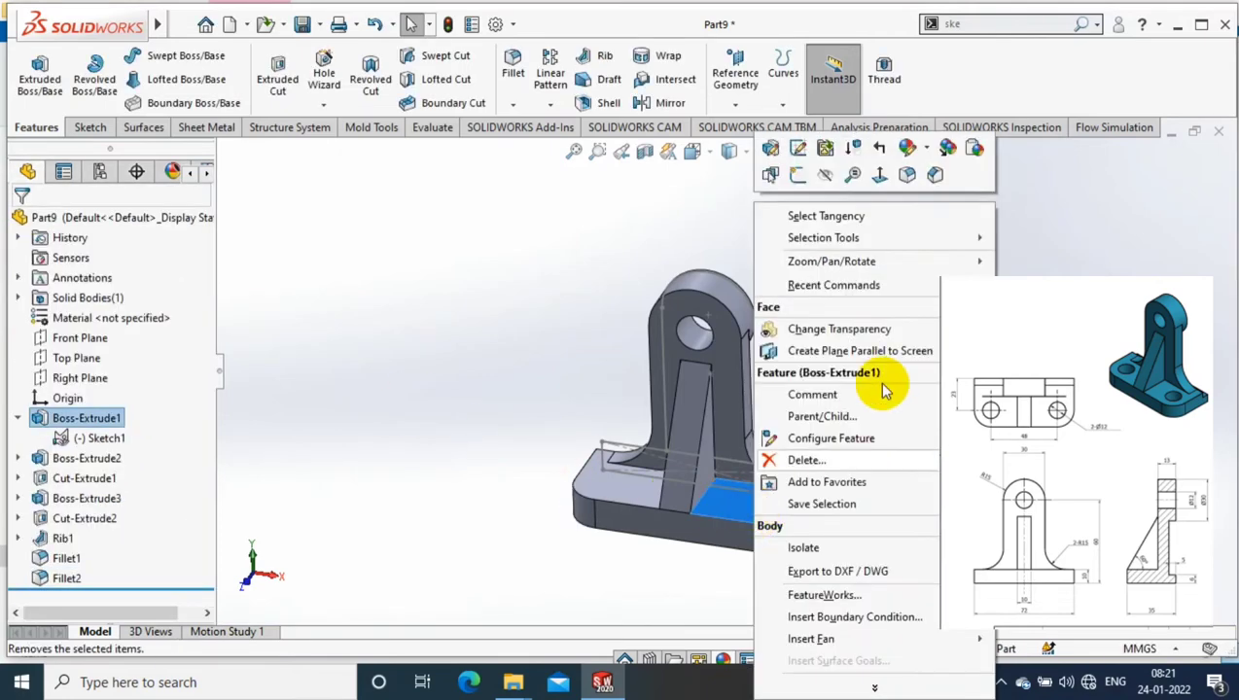
{"action": "left_click", "coordinate": [871, 180]}
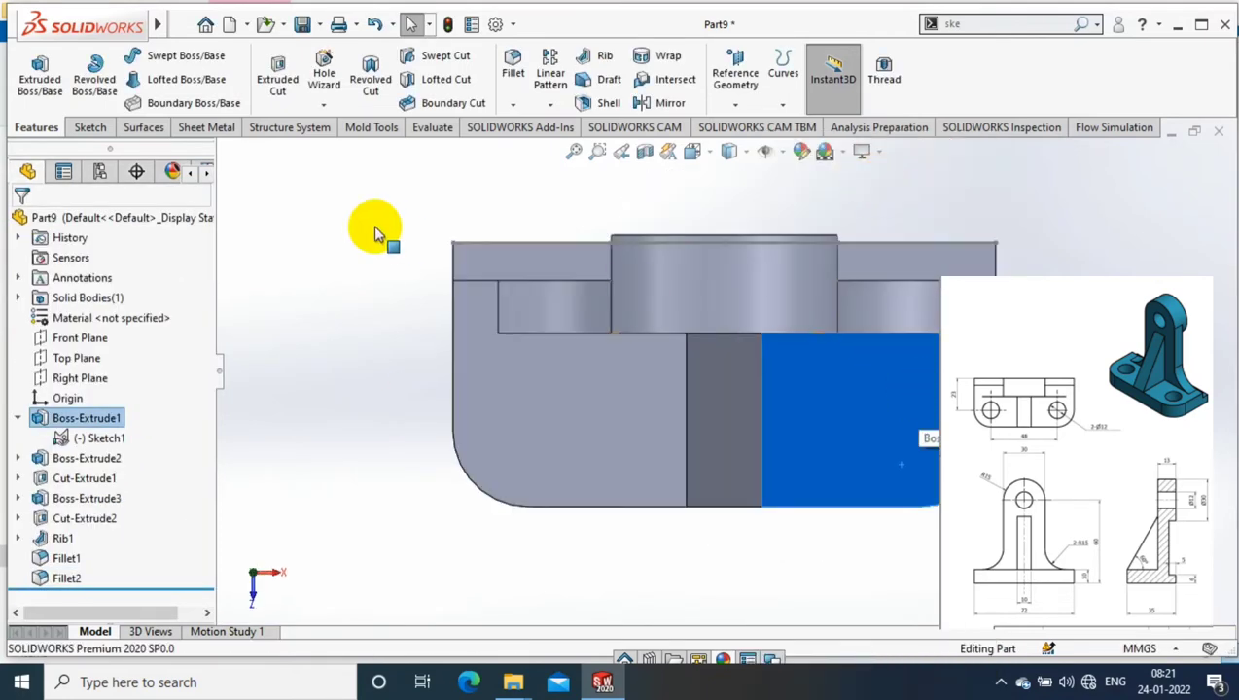
Start a sketch on the base face and draw two circles for the bolt holes.
{"action": "left_click", "coordinate": [91, 130]}
{"action": "left_click", "coordinate": [32, 64]}
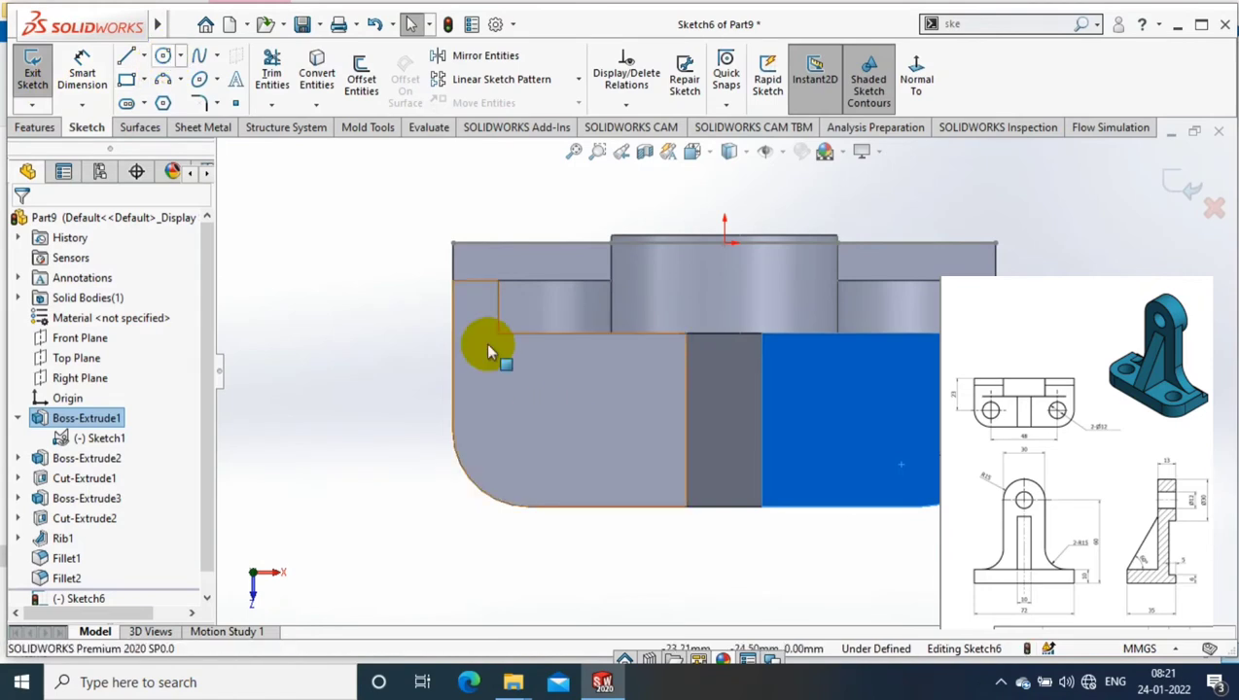
{"action": "left_click", "coordinate": [164, 55]}
{"action": "left_click", "coordinate": [561, 423]}
{"action": "left_click", "coordinate": [582, 424]}
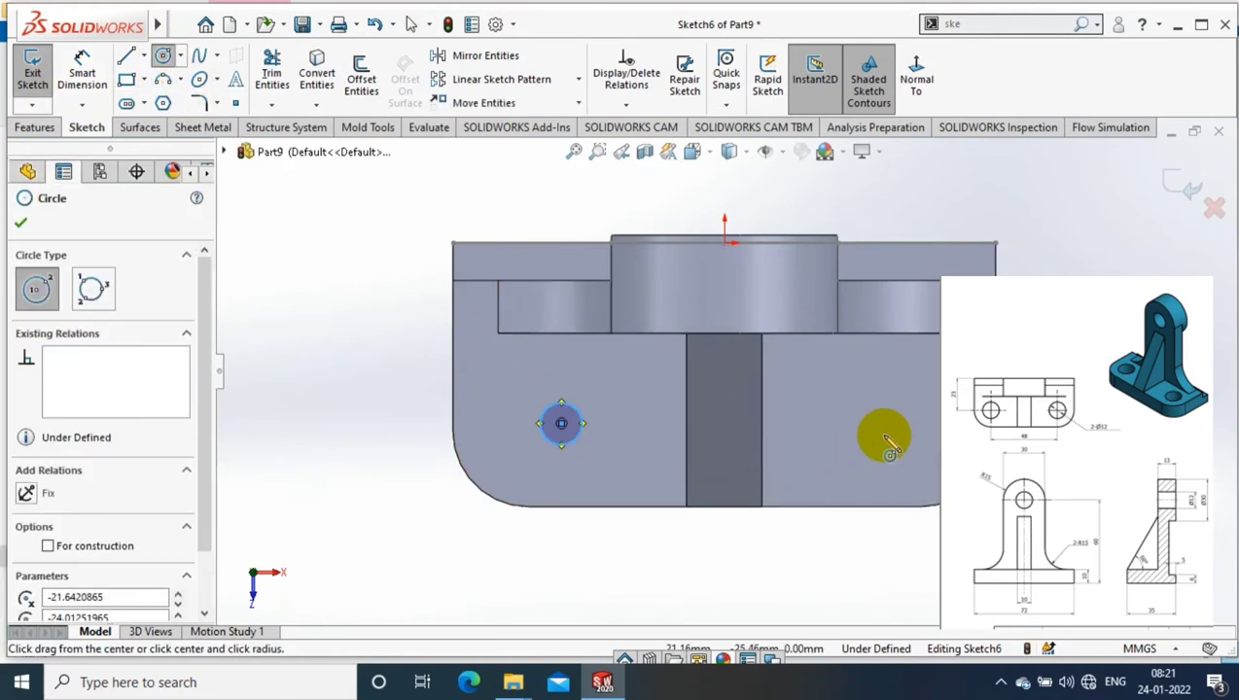
{"action": "left_click_drag", "start_coordinate": [885, 424], "coordinate": [912, 424]}
Dimension both hole circles to Ø12 mm.
{"action": "left_click", "coordinate": [83, 73]}
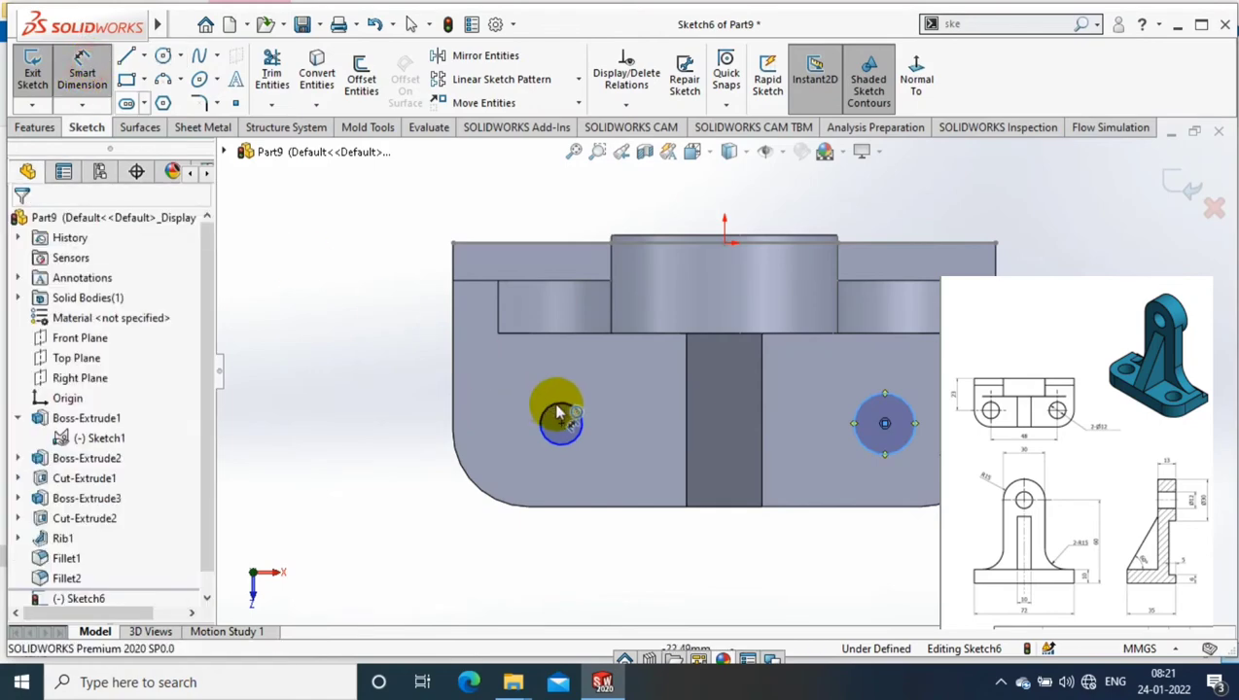
{"action": "left_click", "coordinate": [525, 406]}
{"action": "left_click", "coordinate": [332, 398]}
{"action": "type", "text": "12"}
{"action": "key", "text": "Return"}
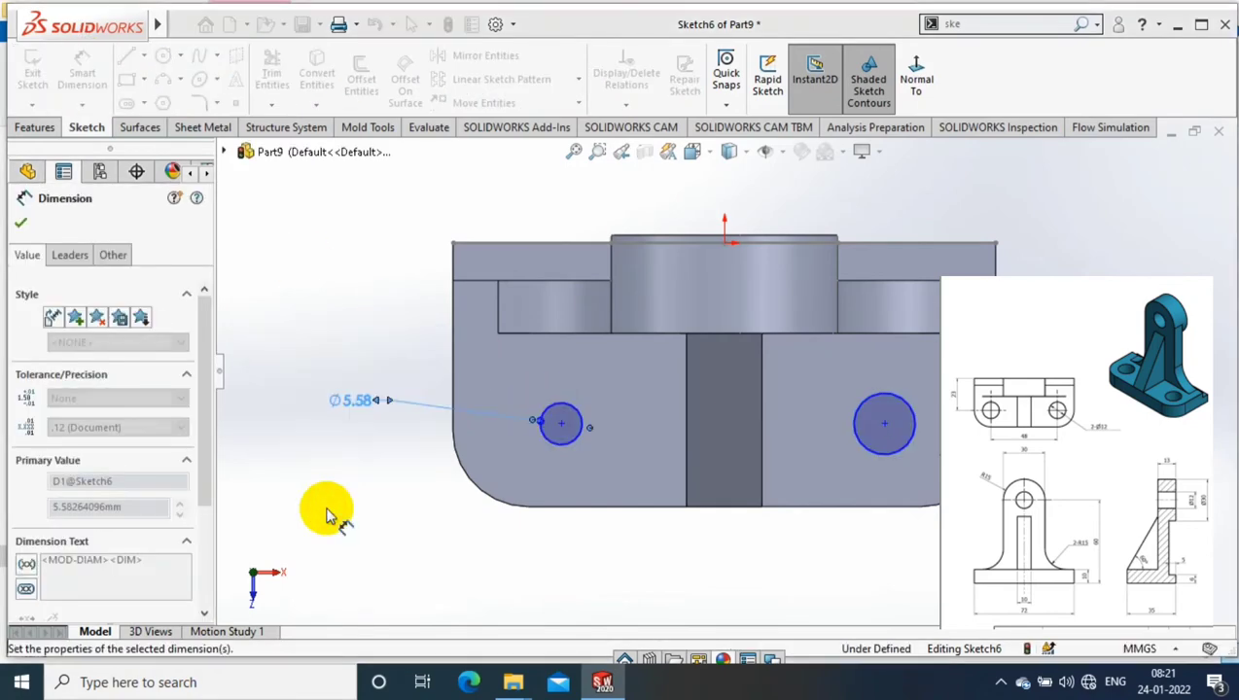
{"action": "left_click", "coordinate": [879, 455]}
{"action": "left_click", "coordinate": [824, 534]}
{"action": "type", "text": "12"}
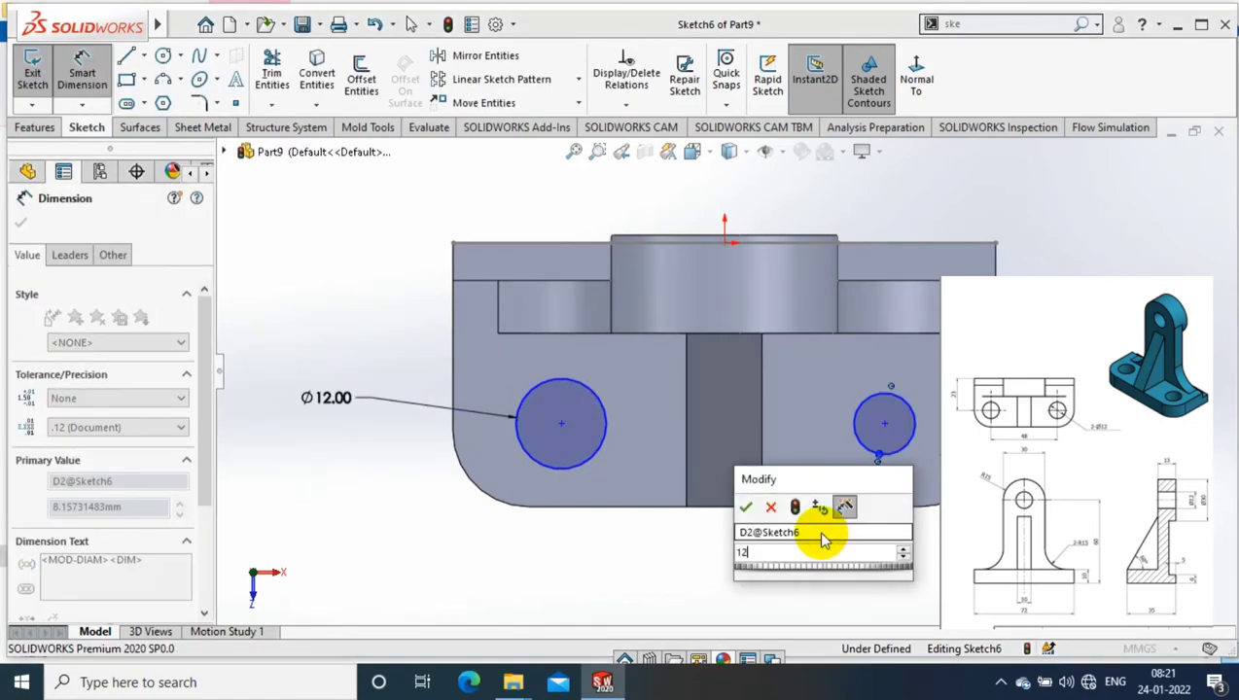
{"action": "key", "text": "Return"}
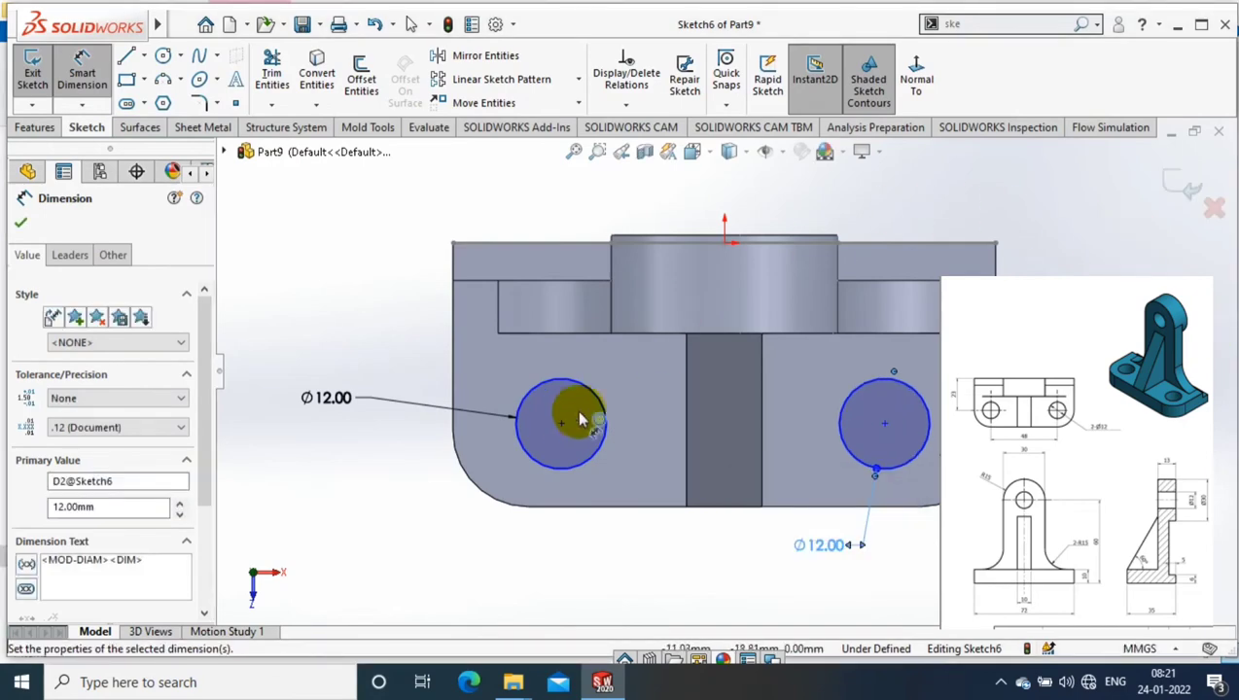
Place the left hole 23 mm from the plate's top edge and level the hole centres.
{"action": "left_click", "coordinate": [562, 423]}
{"action": "left_click", "coordinate": [520, 246]}
{"action": "left_click", "coordinate": [411, 321]}
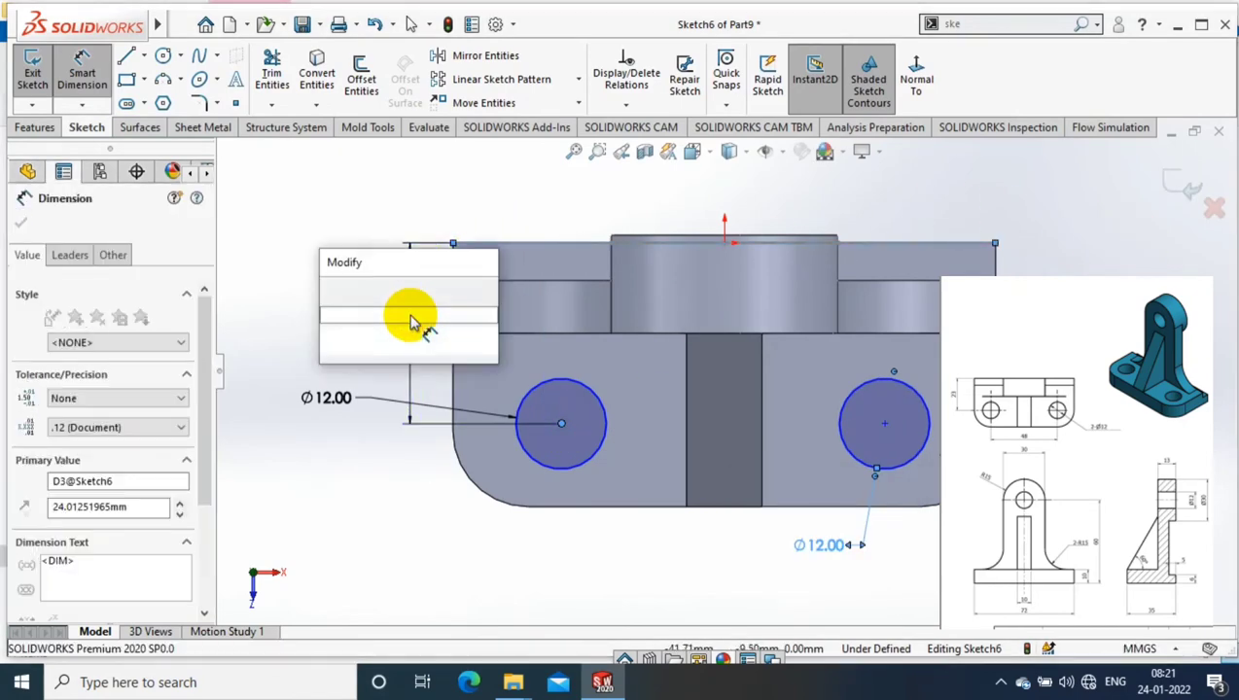
{"action": "type", "text": "23"}
{"action": "key", "text": "Return"}
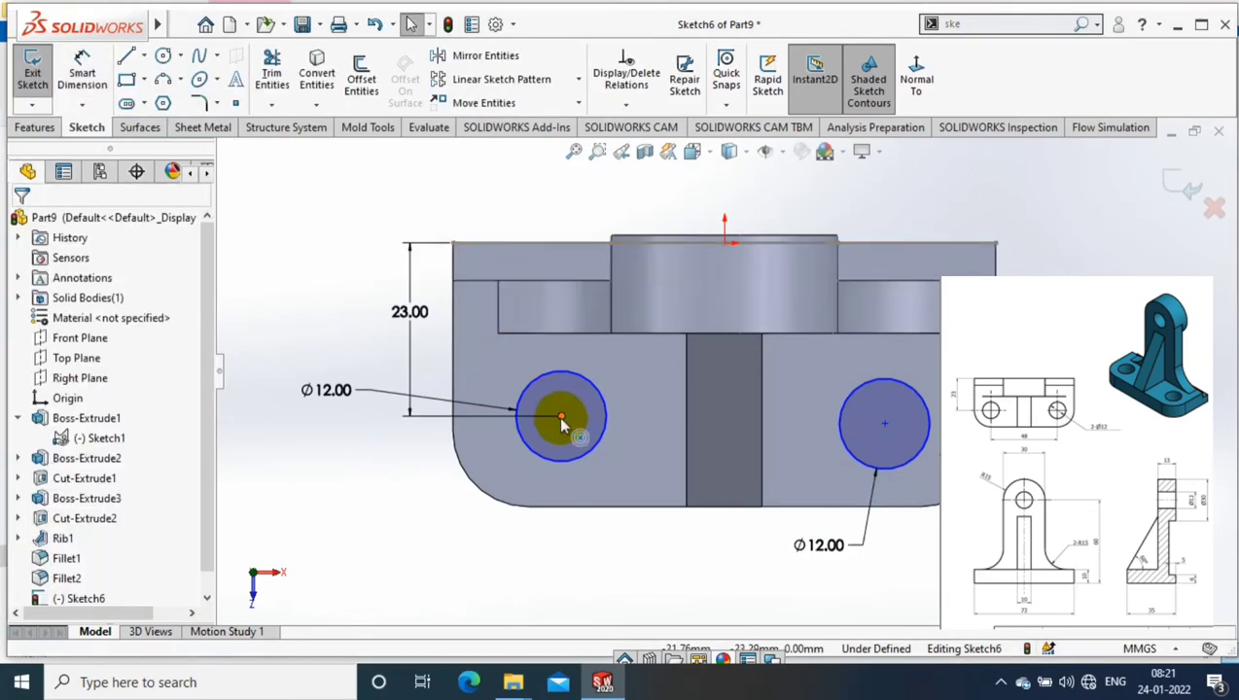
{"action": "left_click", "coordinate": [28, 513]}
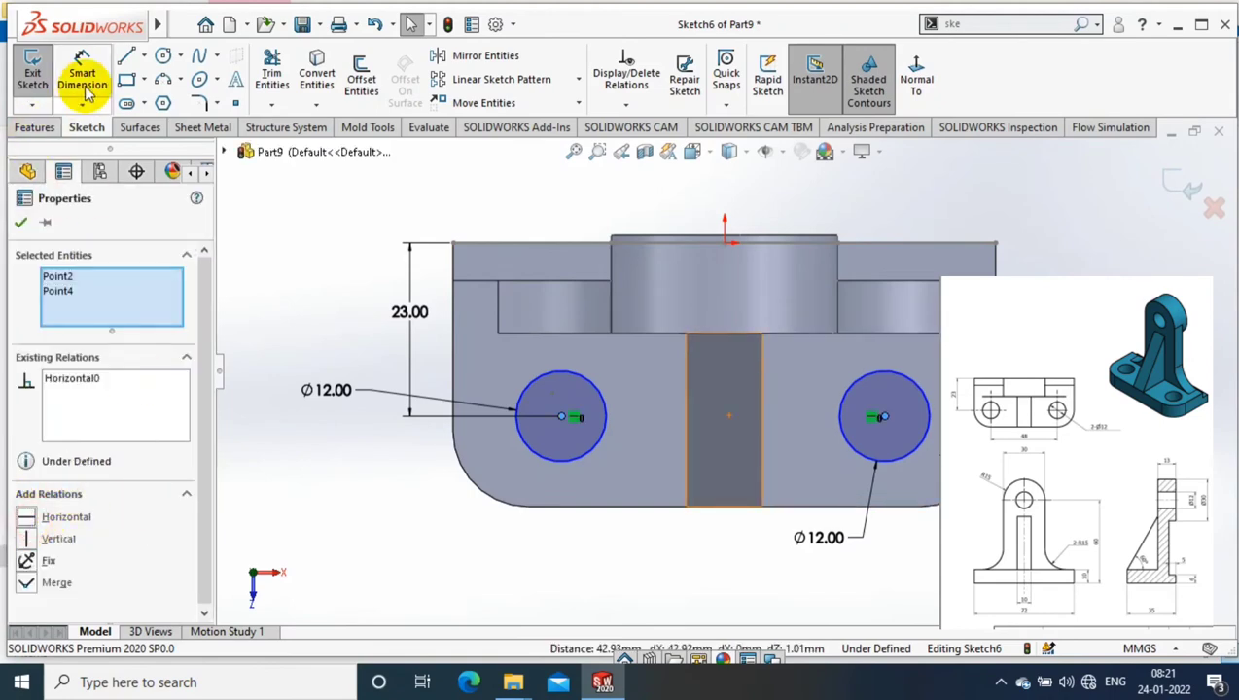
Locate the left hole 24 mm from the origin and space the holes 48 mm apart.
{"action": "left_click", "coordinate": [82, 77]}
{"action": "left_click", "coordinate": [562, 419]}
{"action": "left_click", "coordinate": [725, 242]}
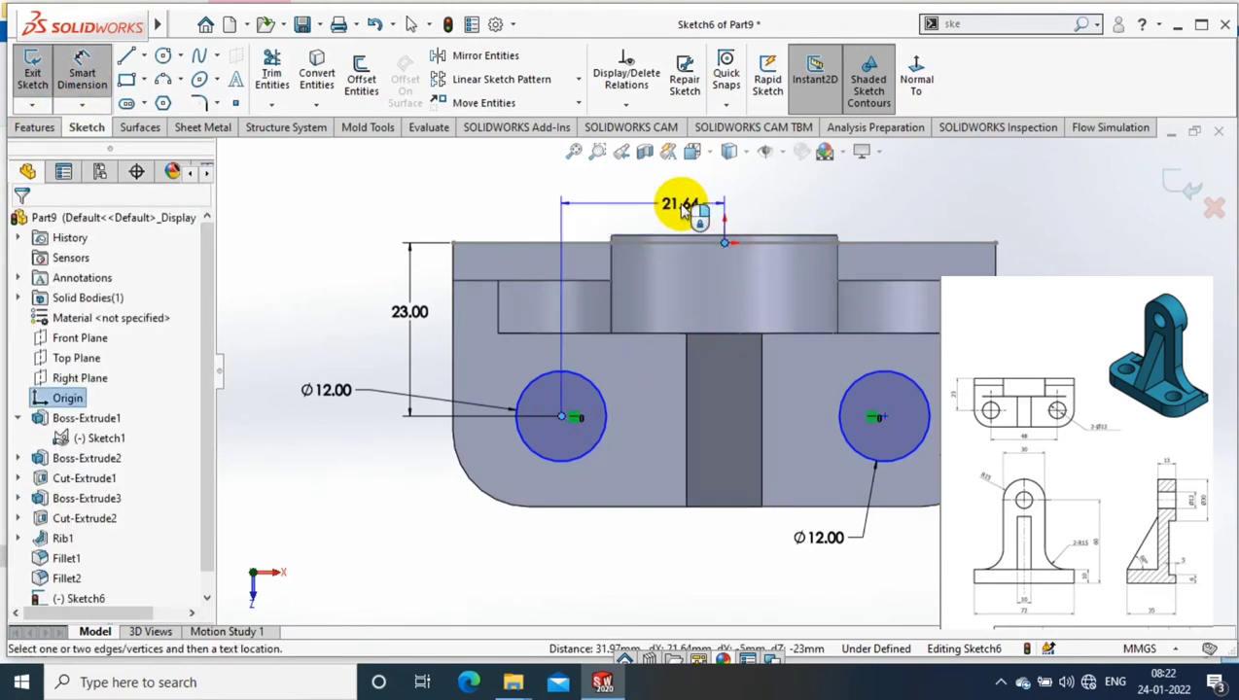
{"action": "left_click", "coordinate": [682, 205]}
{"action": "type", "text": "24"}
{"action": "left_click", "coordinate": [878, 205]}
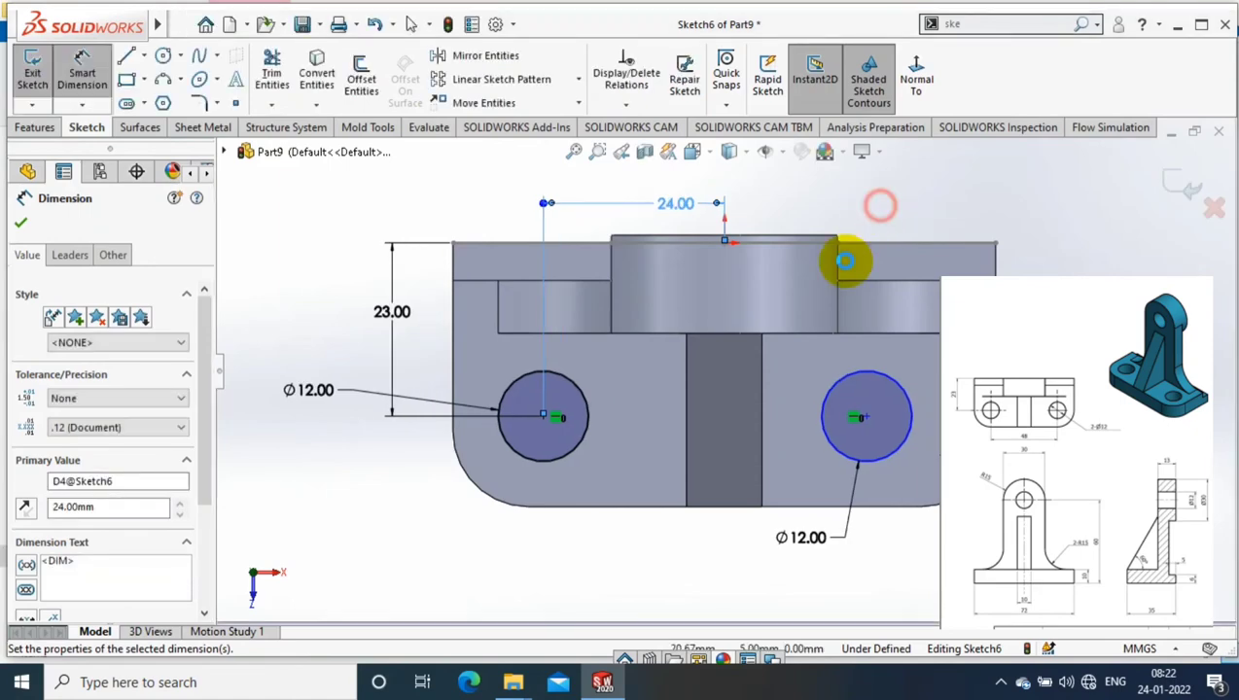
{"action": "left_click", "coordinate": [543, 417]}
{"action": "left_click", "coordinate": [860, 417]}
{"action": "left_click", "coordinate": [656, 550]}
{"action": "type", "text": "4"}
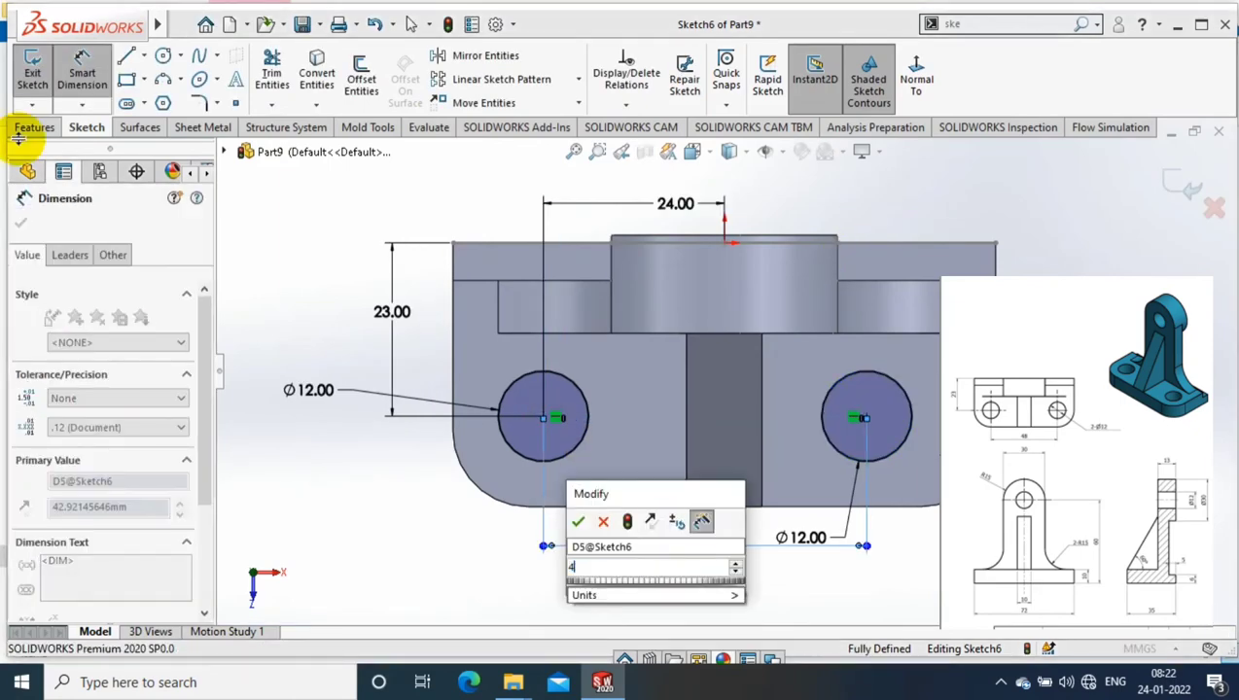
{"action": "type", "text": "8"}
{"action": "key", "text": "Return"}
Extrude-cut the holes through the plate in both directions as Cut-Extrude3.
{"action": "left_click", "coordinate": [24, 128]}
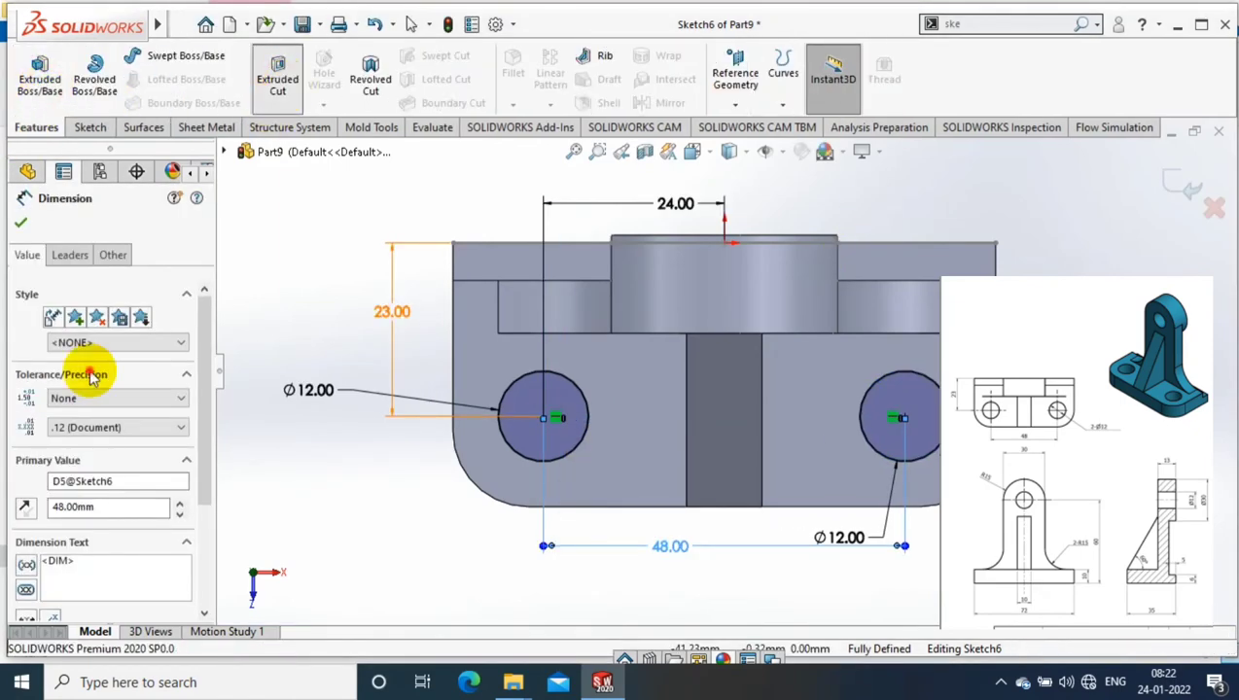
{"action": "left_click", "coordinate": [277, 78]}
{"action": "left_click", "coordinate": [44, 470]}
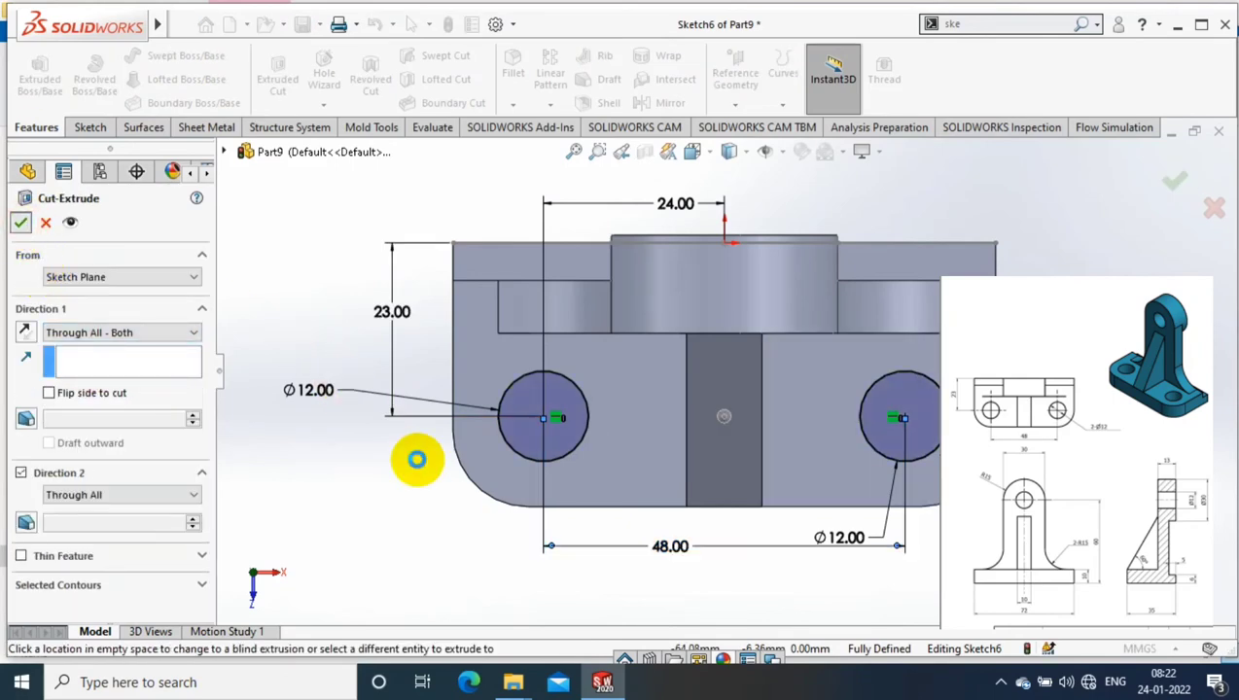
{"action": "key", "text": "Return"}
{"action": "mouse_move", "coordinate": [1037, 262]}
{"action": "middle_mouse_down"}
{"action": "mouse_move", "coordinate": [899, 450]}
{"action": "mouse_move", "coordinate": [627, 404]}
{"action": "middle_mouse_up"}
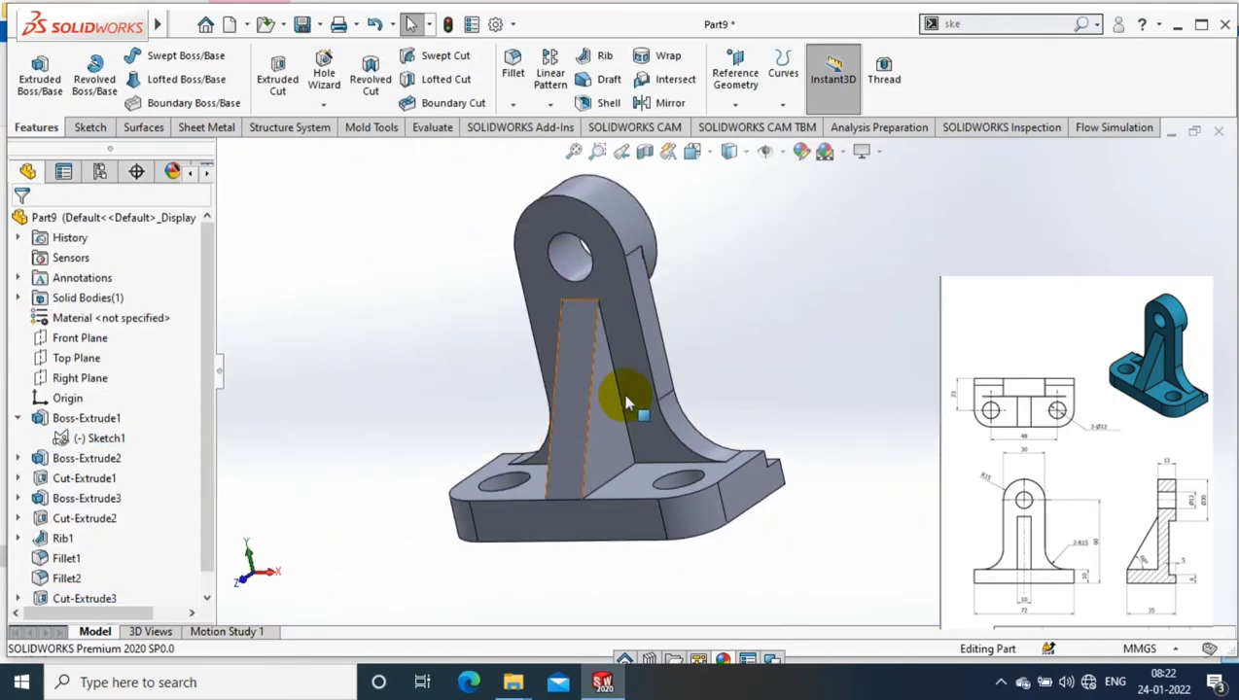
Apply a green colour appearance to the entire bracket part.
{"action": "right_click", "coordinate": [627, 404]}
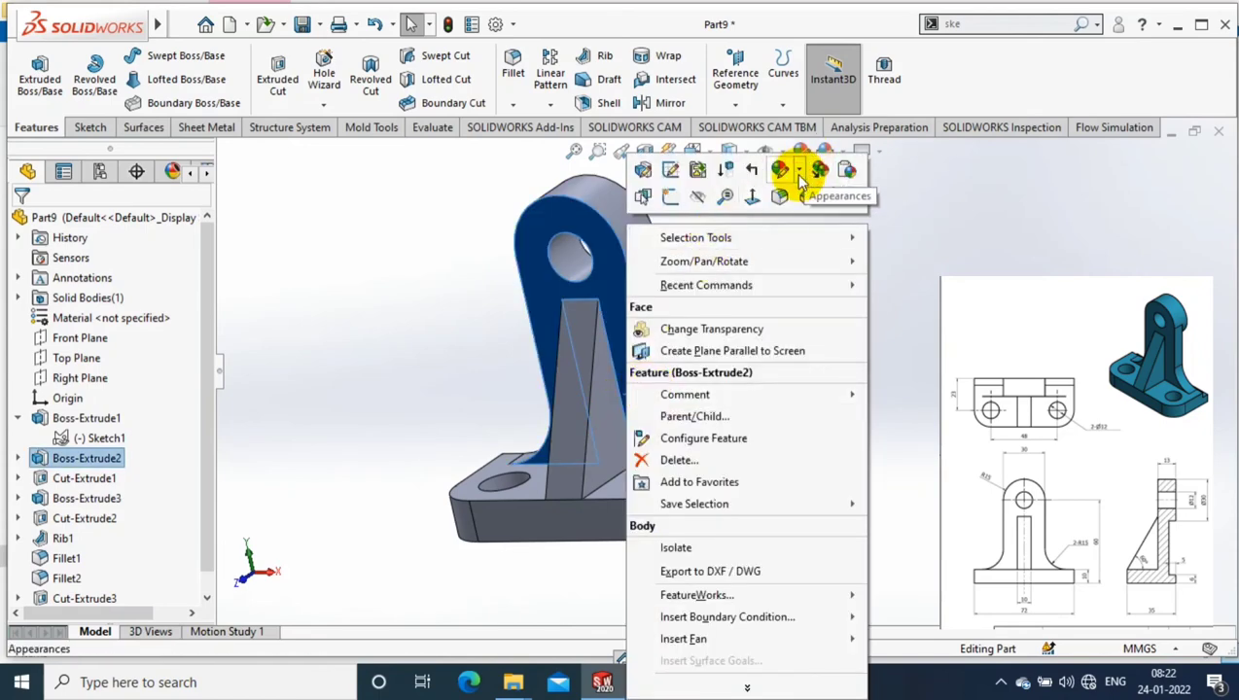
{"action": "left_click", "coordinate": [800, 173]}
{"action": "left_click", "coordinate": [809, 251]}
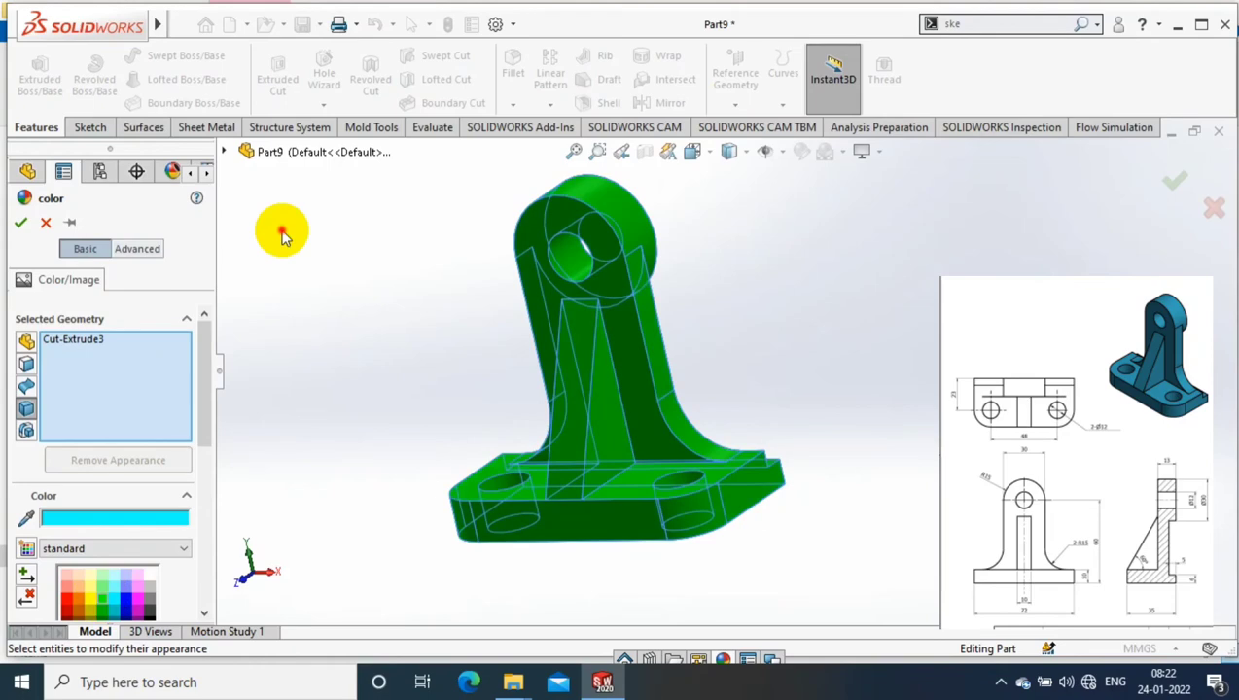
{"action": "key", "text": "Escape"}
{"action": "mouse_move", "coordinate": [282, 234]}
{"action": "middle_mouse_down"}
{"action": "mouse_move", "coordinate": [841, 425]}
{"action": "mouse_move", "coordinate": [752, 409]}
{"action": "mouse_move", "coordinate": [704, 290]}
{"action": "middle_mouse_up"}
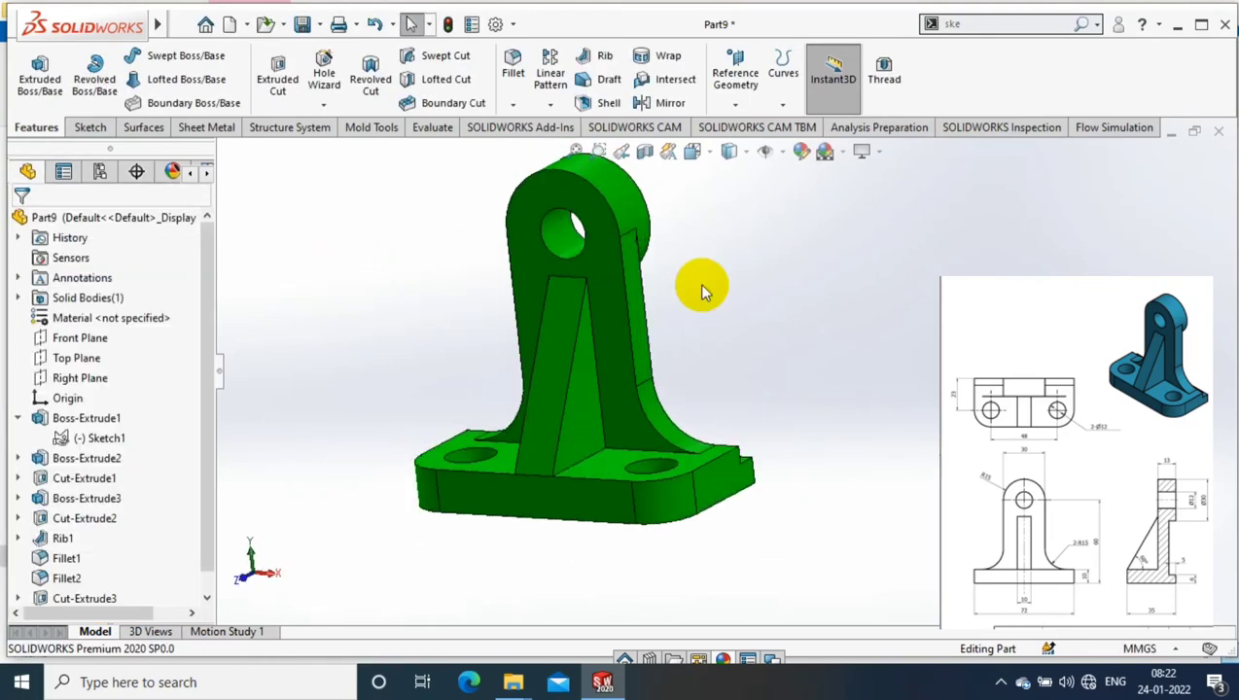